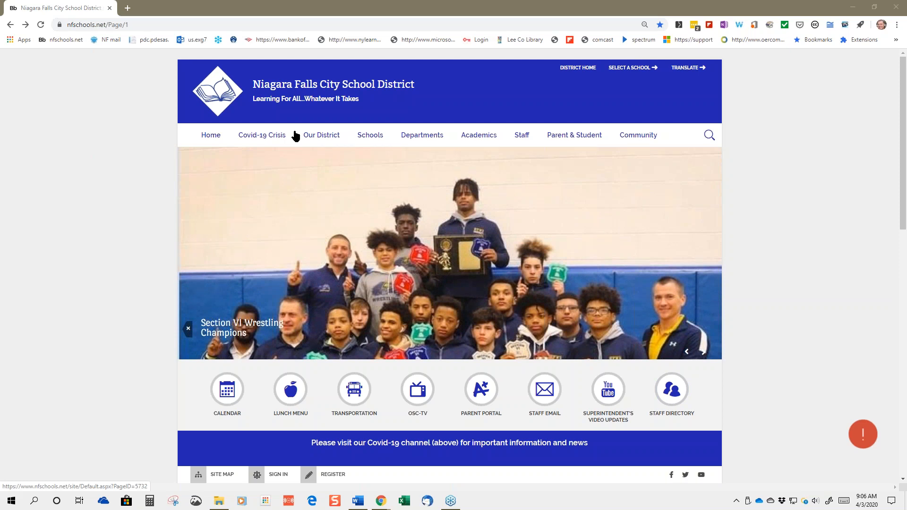
Pick Niagara Falls High School from the district's SELECT A SCHOOL list
click(619, 70)
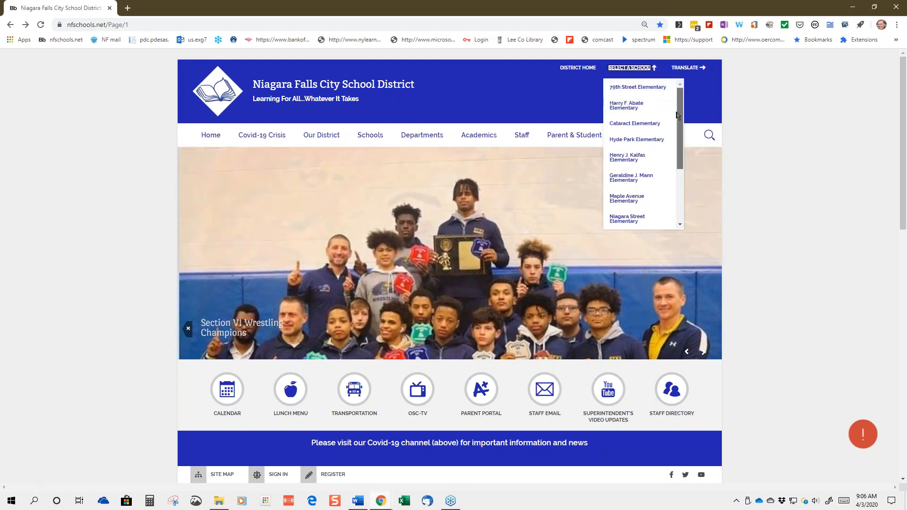
scroll(677, 116, down, 2)
click(631, 191)
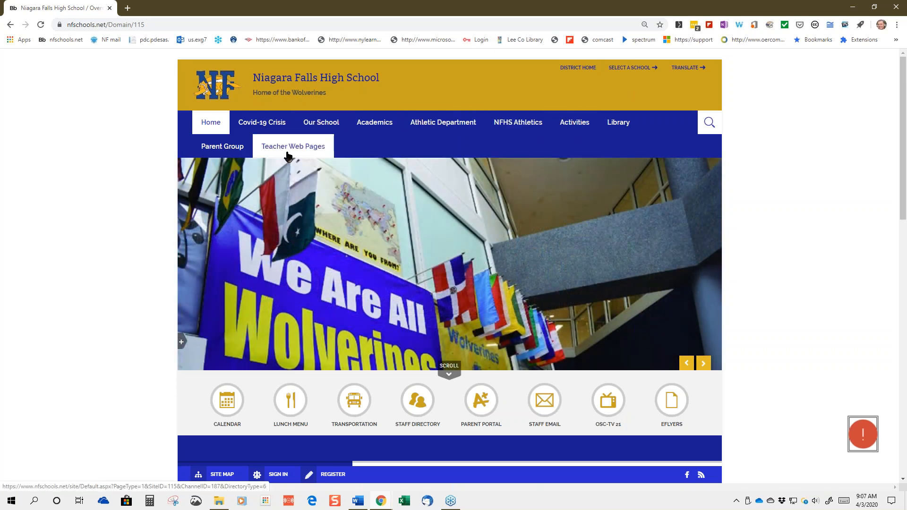
Open Teacher Web Pages and browse the alphabetical teacher directory by subject
click(289, 150)
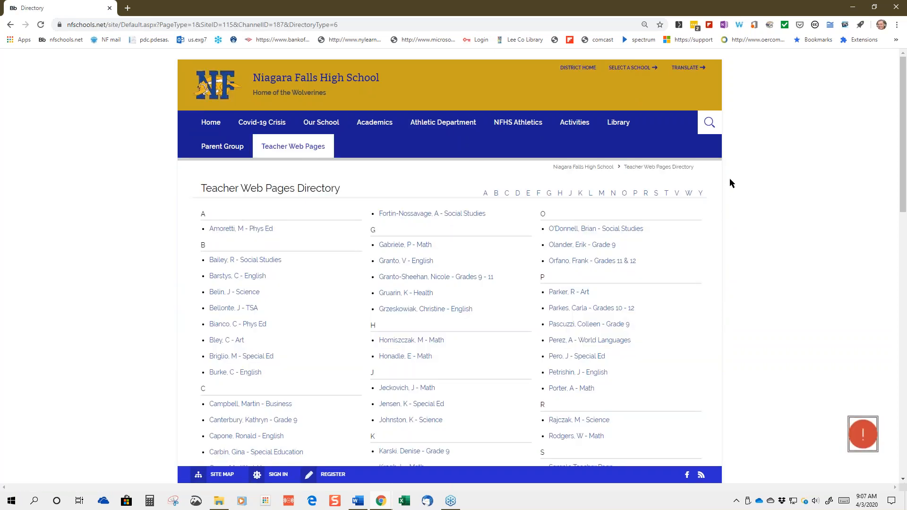
scroll(657, 222, down, 5)
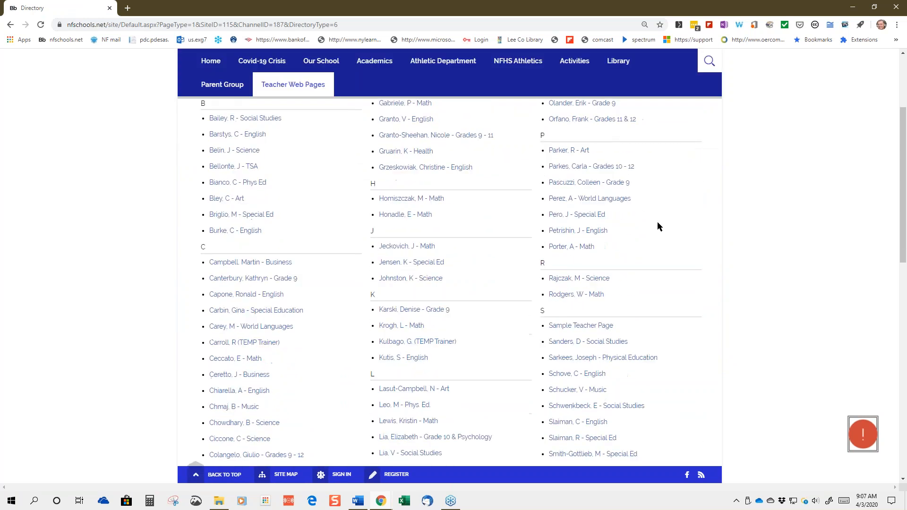
scroll(658, 226, down, 3)
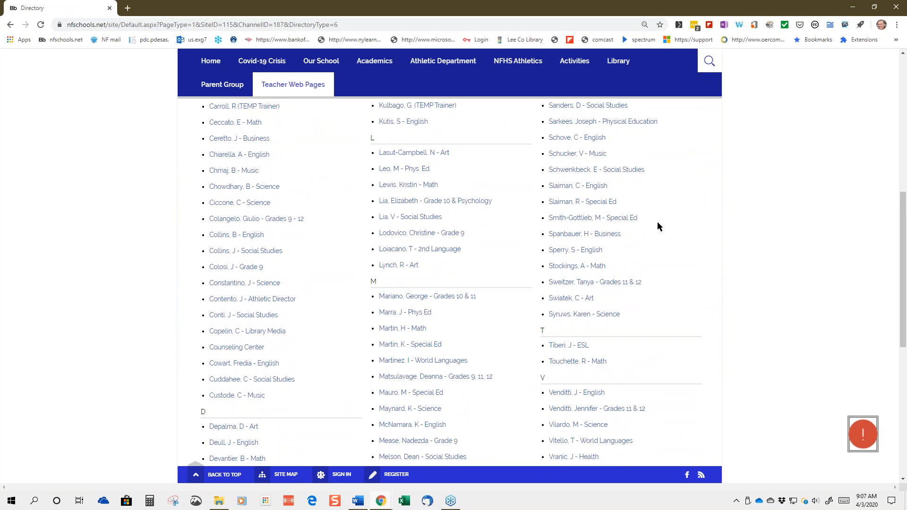
scroll(483, 243, up, 1)
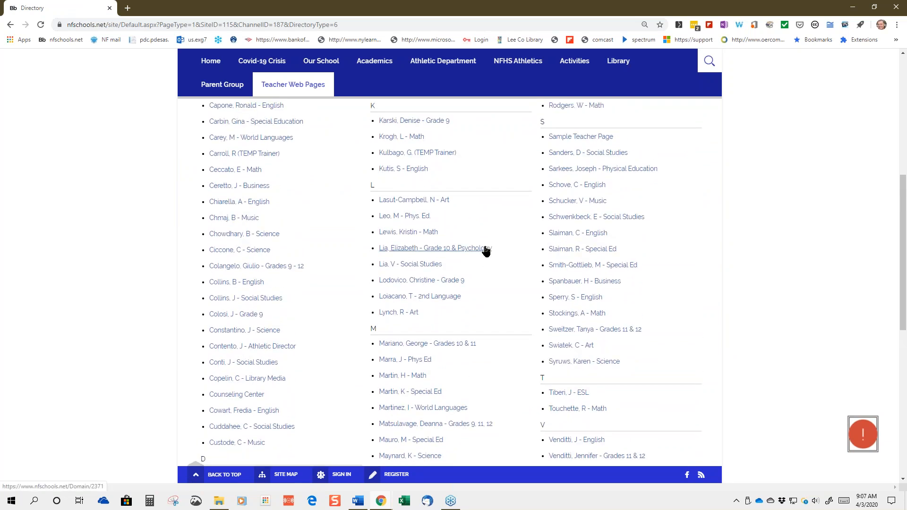
Open the TEMP Trainer teacher link in the directory's K section
click(413, 154)
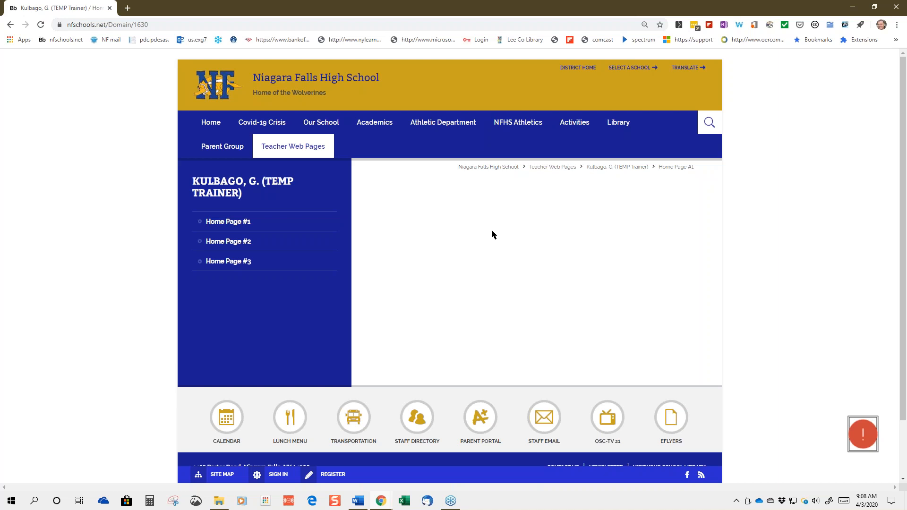
Go to the school site's sign-in page from the footer SIGN IN link
click(280, 475)
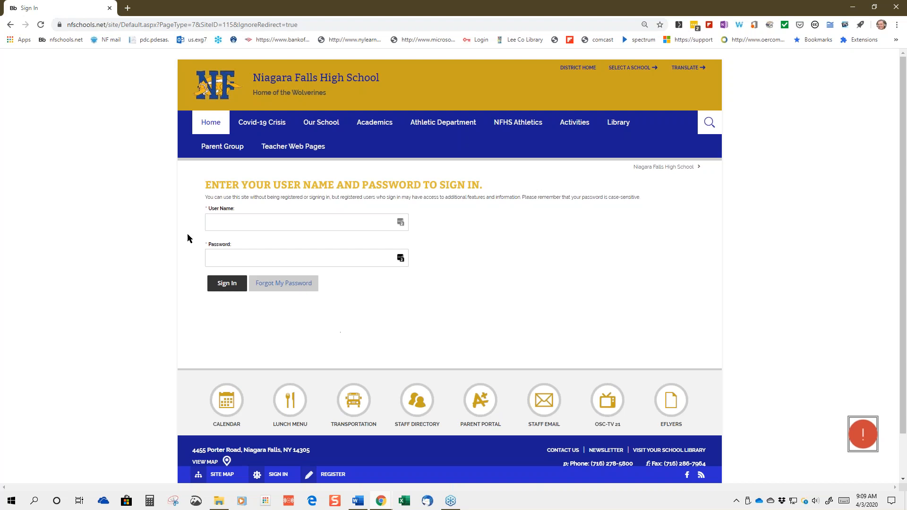
mouse_move(374, 122)
Open Forgot My Password and select the empty User Name field without submitting anything
click(279, 286)
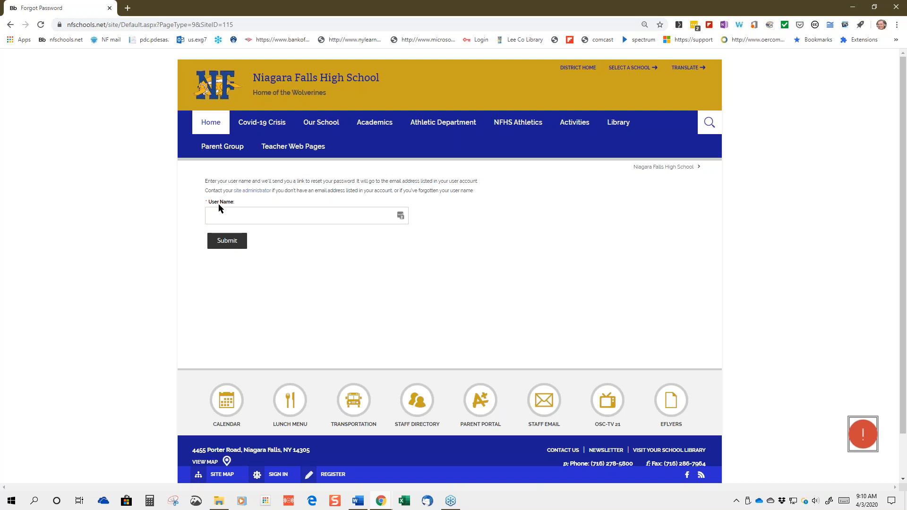
click(218, 214)
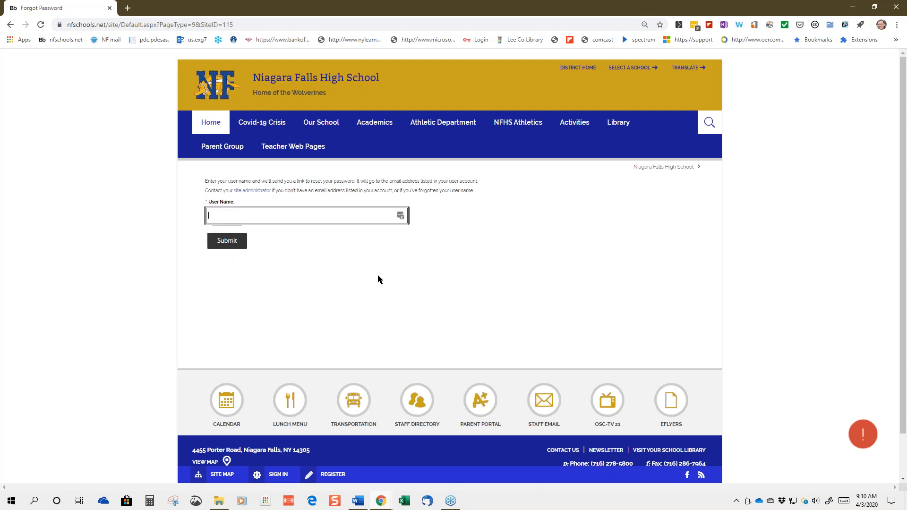
click(544, 270)
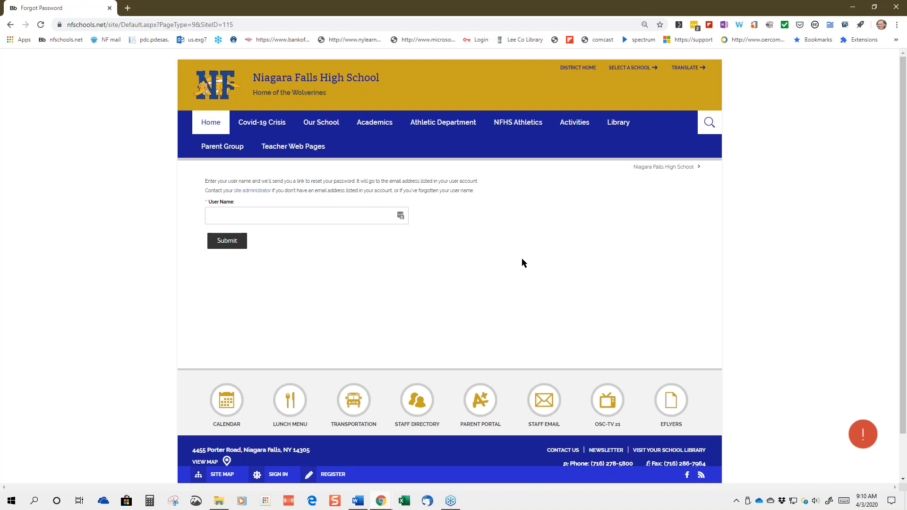
Return to Sign In, enter the teacher account's user name and password, and sign in
click(8, 24)
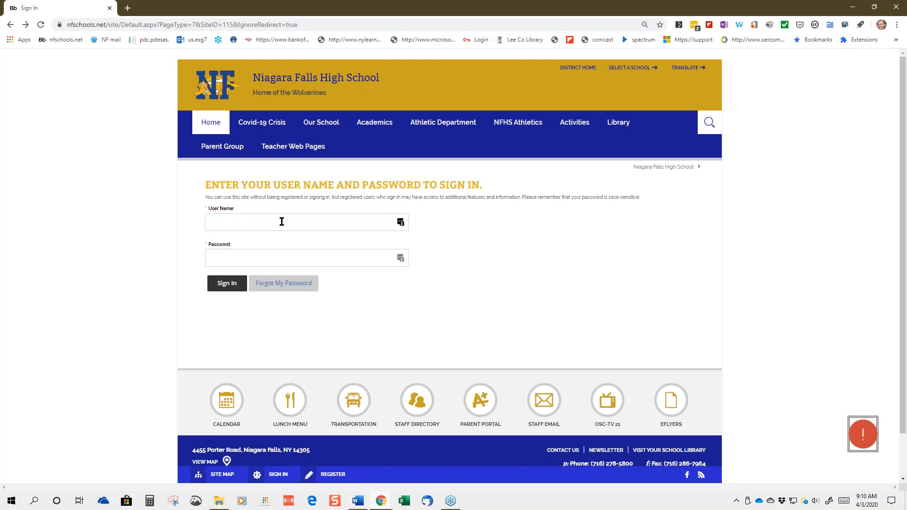
click(249, 223)
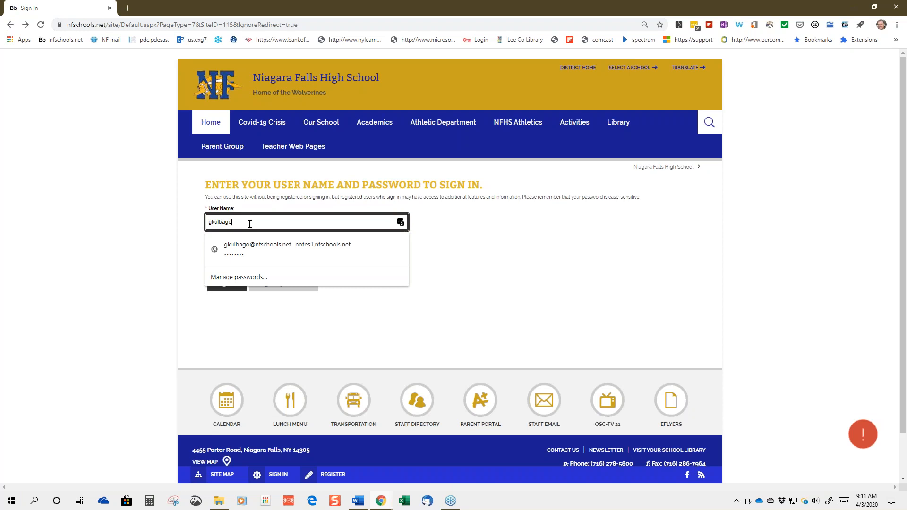
click(466, 281)
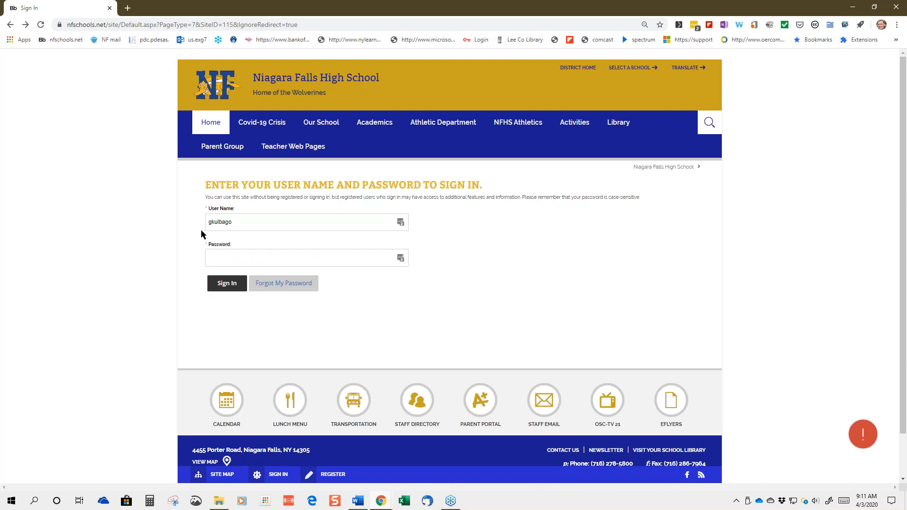
click(227, 255)
click(479, 292)
click(242, 260)
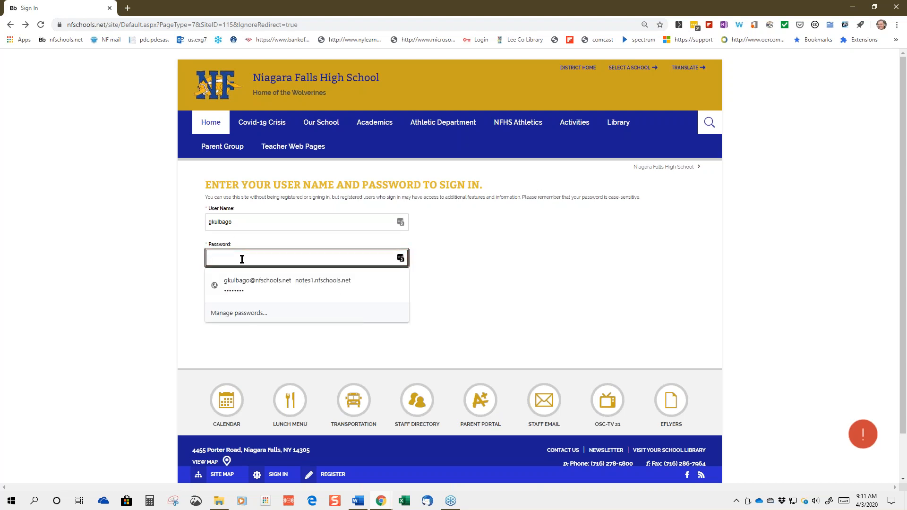
text(••••••••••)
click(479, 301)
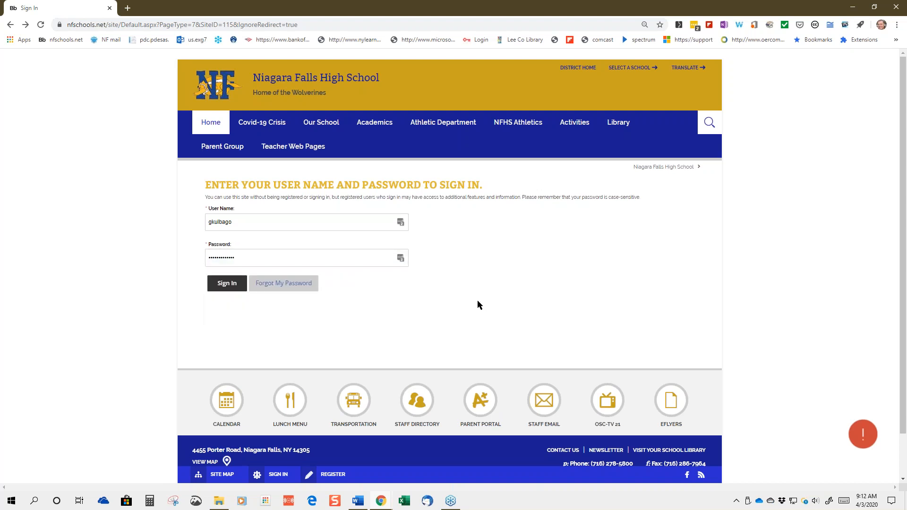
click(227, 283)
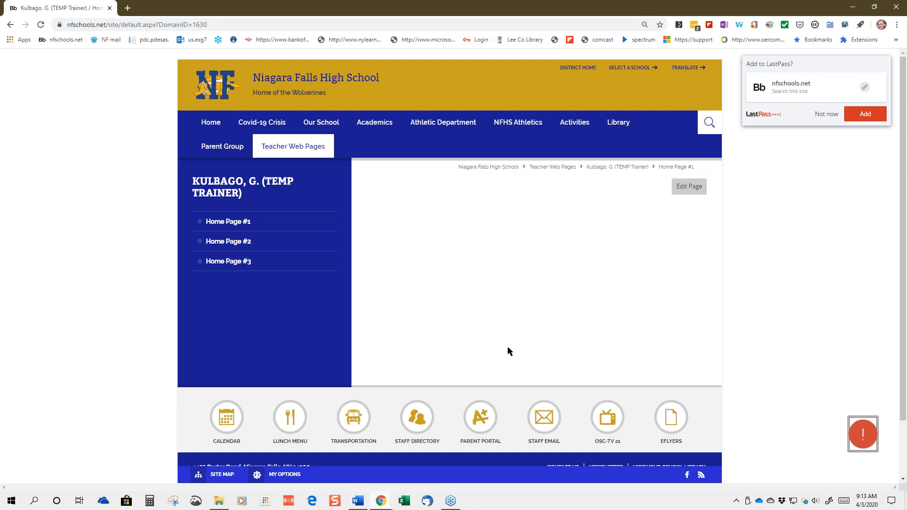
click(685, 195)
click(691, 193)
click(677, 189)
Open Edit Page in a new tab, then close the editor to show the Section Workspace page list
click(690, 187)
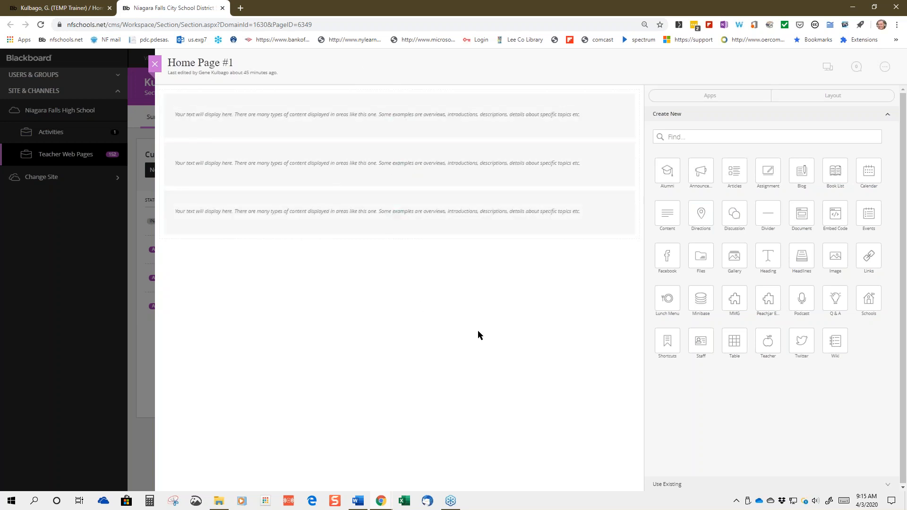
click(156, 66)
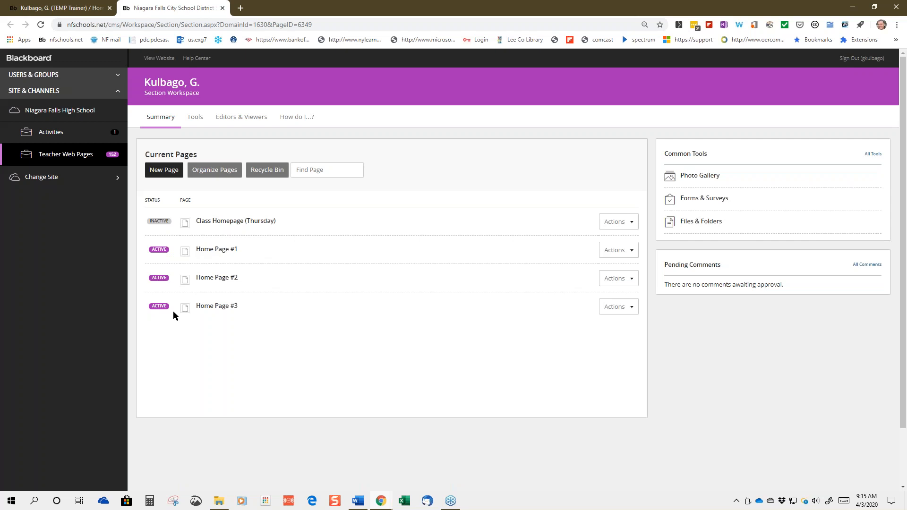
Set Class Homepage (Thursday) from INACTIVE to active in the workspace page list
click(61, 9)
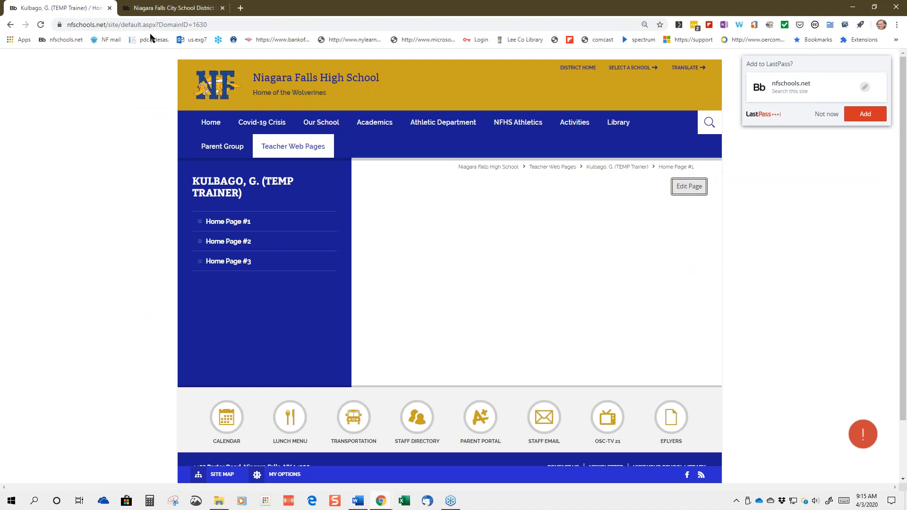
click(156, 9)
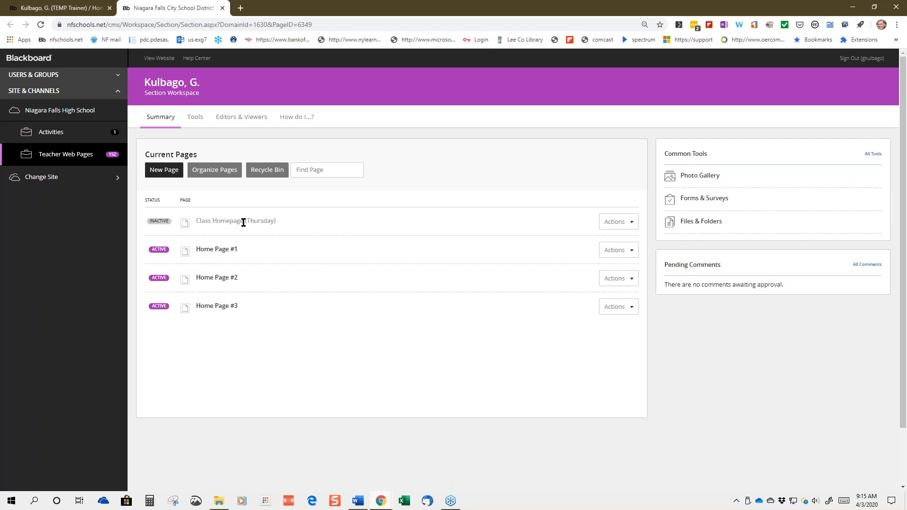
click(161, 222)
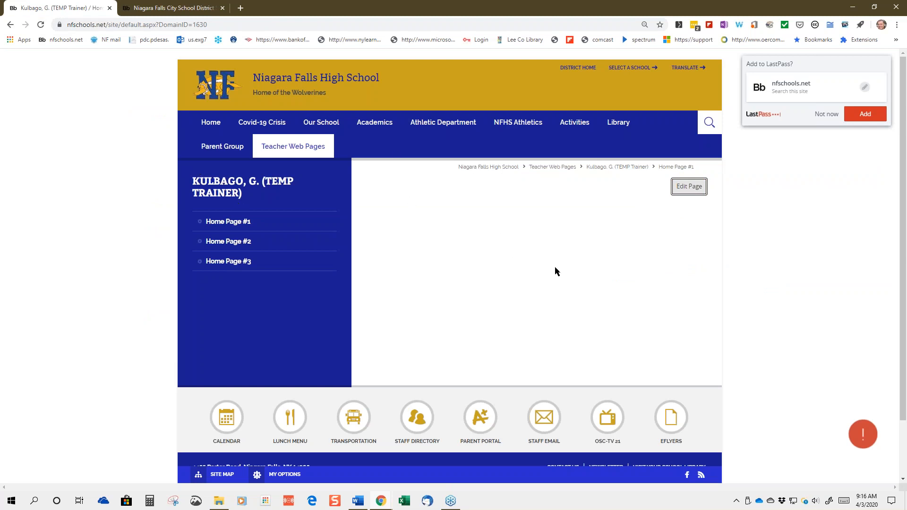
Reload the public teacher page so Class Homepage (Thursday) shows, then return to Section Workspace
click(41, 25)
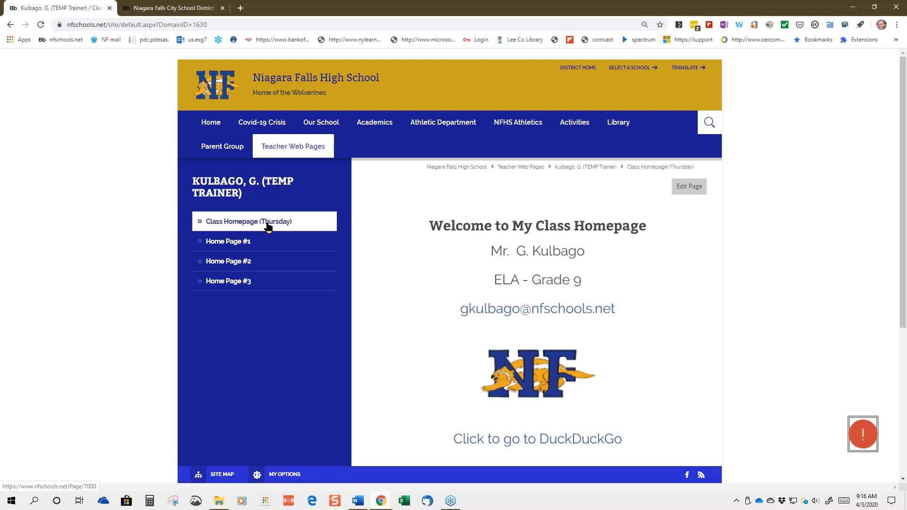
click(165, 13)
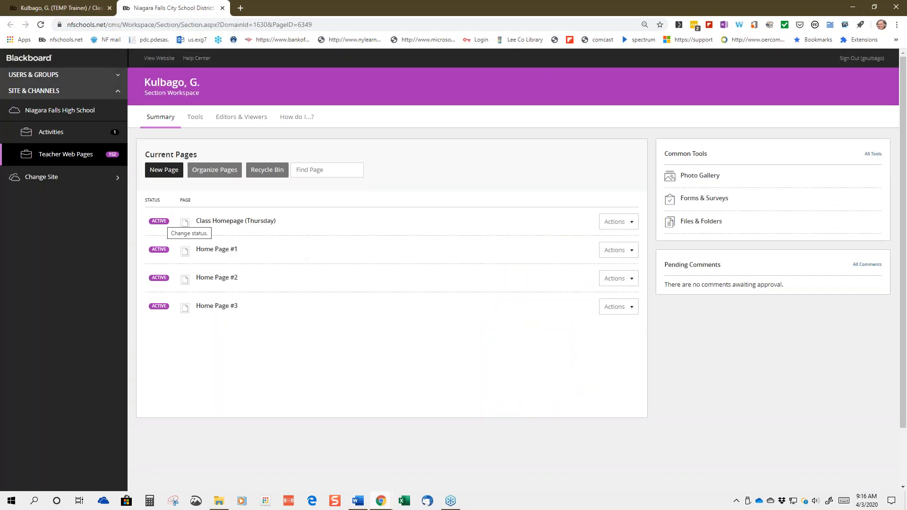
Switch Class Homepage (Thursday) back to INACTIVE and compare against the public teacher page
click(159, 222)
click(55, 8)
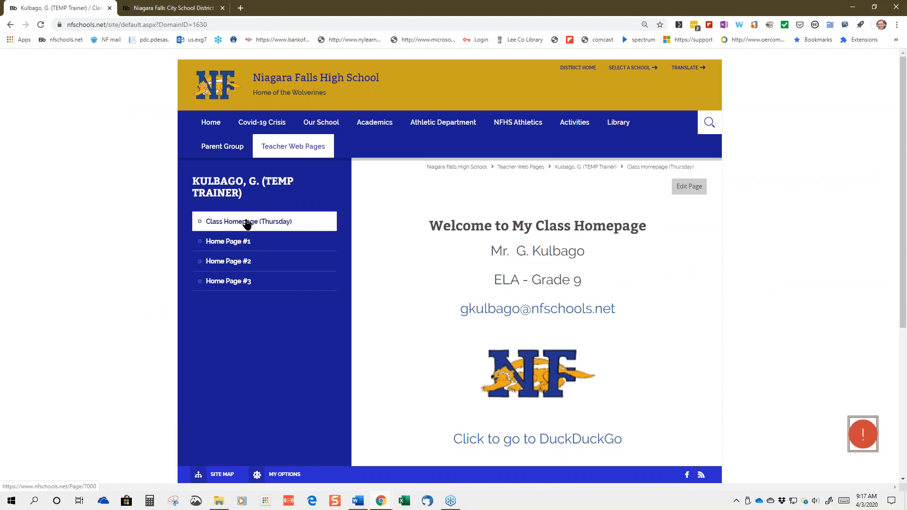
click(143, 9)
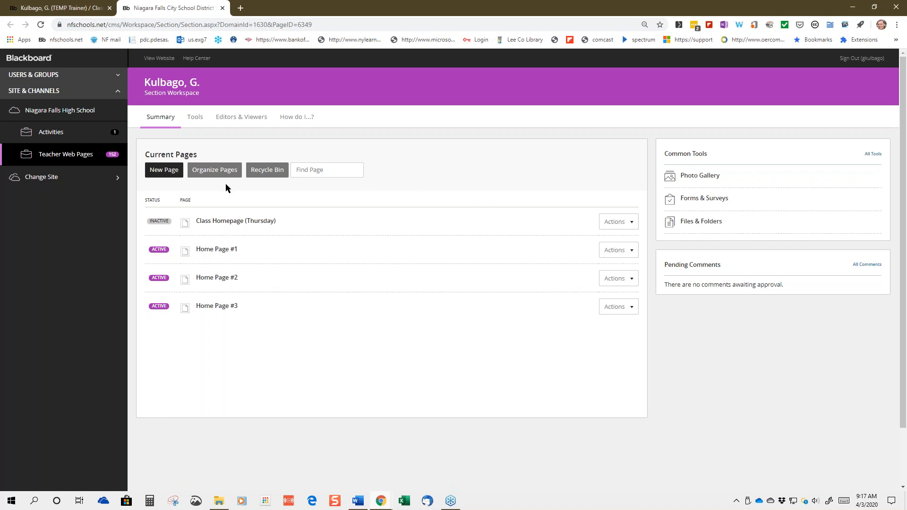
Start a new page named 'Helloo' and choose the Blank Page type
click(156, 171)
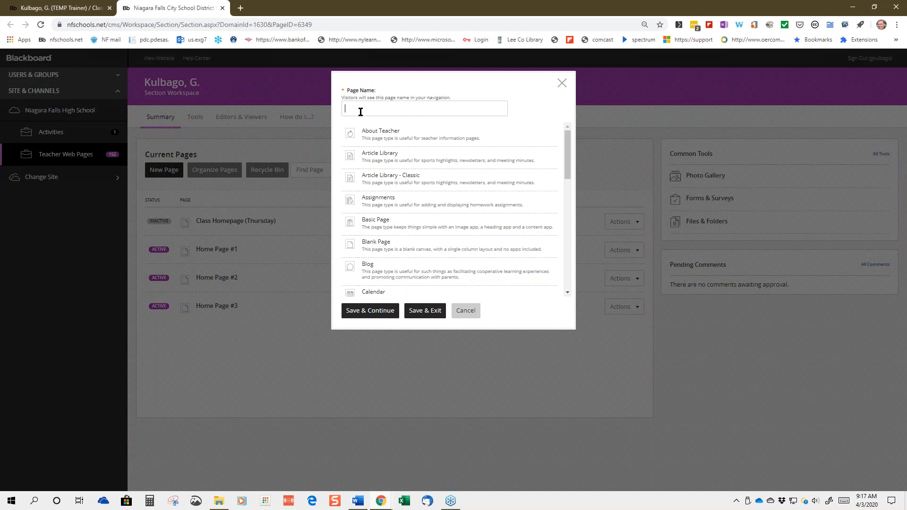
text(Helloo)
mouse_move(569, 136)
mouse_down()
mouse_move(545, 193)
mouse_move(565, 259)
mouse_move(554, 137)
mouse_up()
click(376, 250)
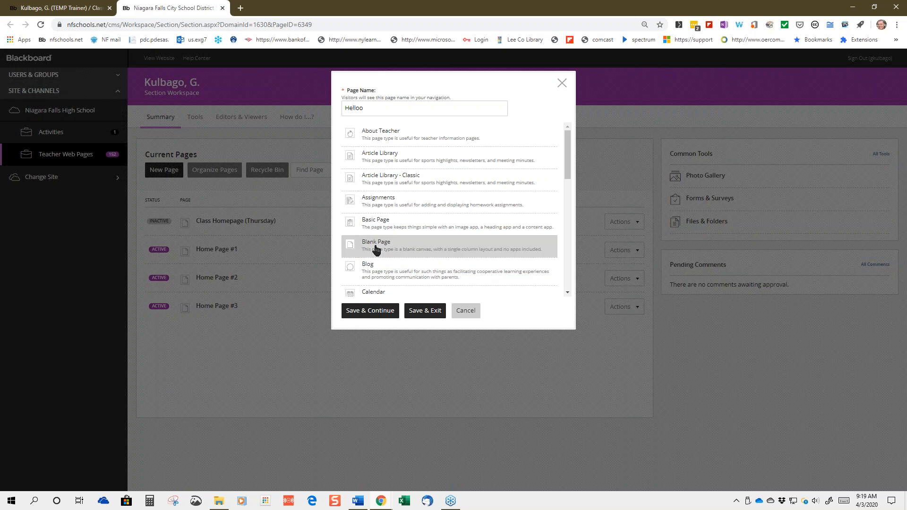
Save the blank Helloo page so it opens in the page editor
click(374, 316)
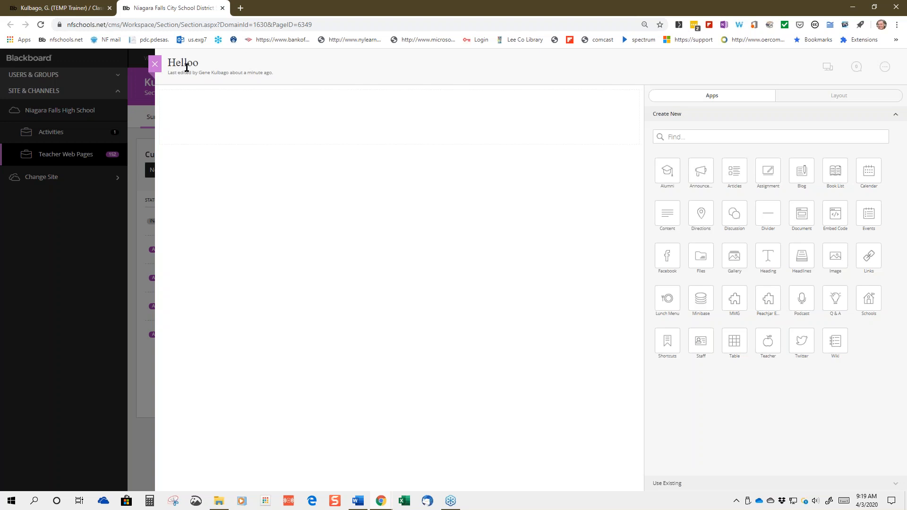
Close the Helloo page editor to get back to the Section Workspace page list
click(155, 66)
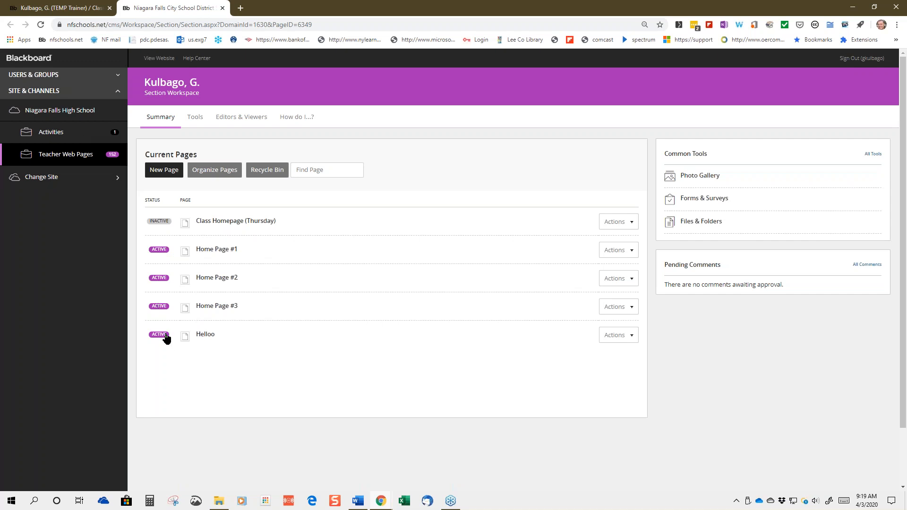
Reload the live class homepage, then go back to the Section Workspace page list
click(67, 11)
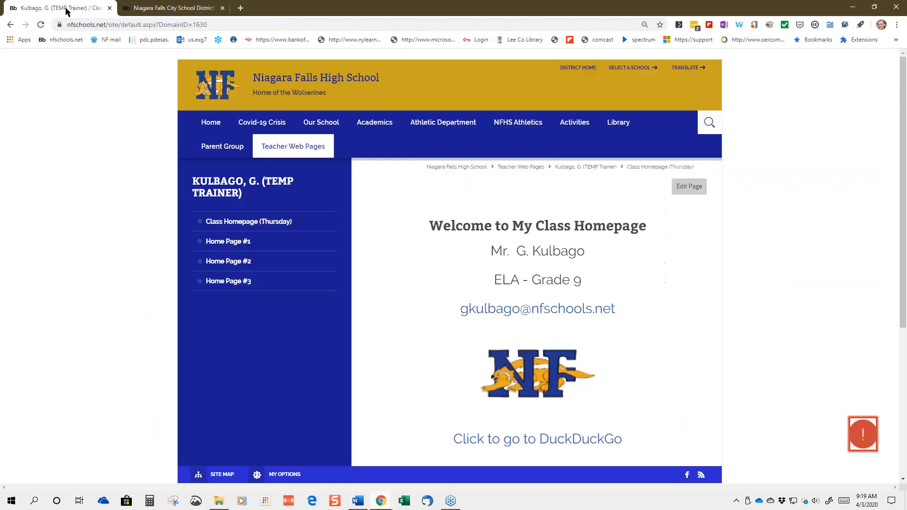
click(41, 29)
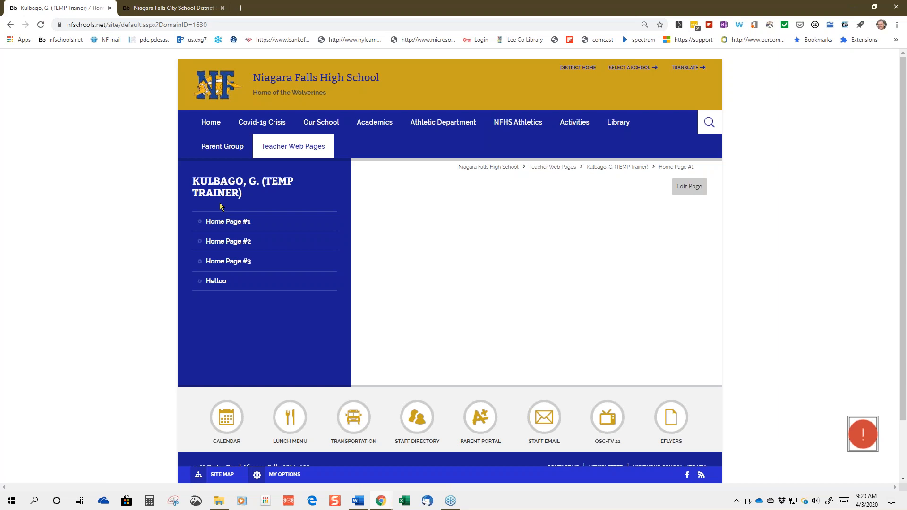
click(143, 10)
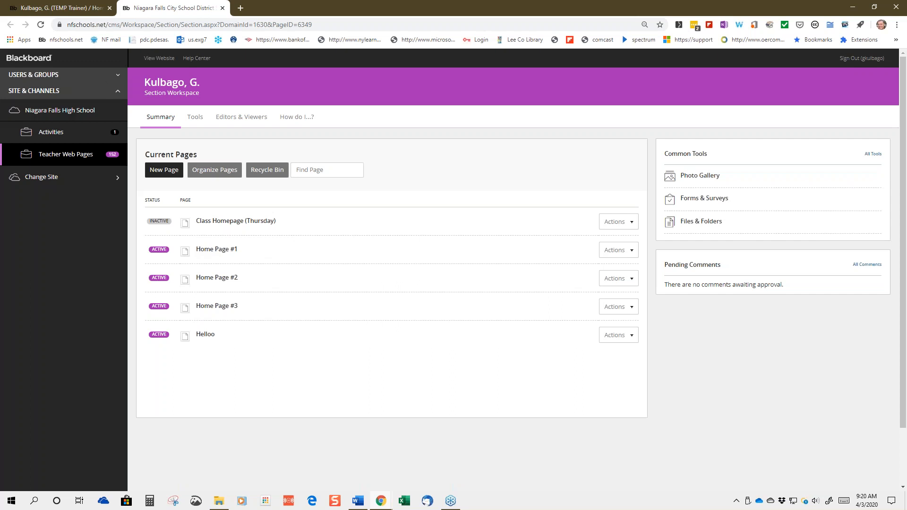
Move Helloo to the top of the page order, save, and reload the live teacher site
click(223, 173)
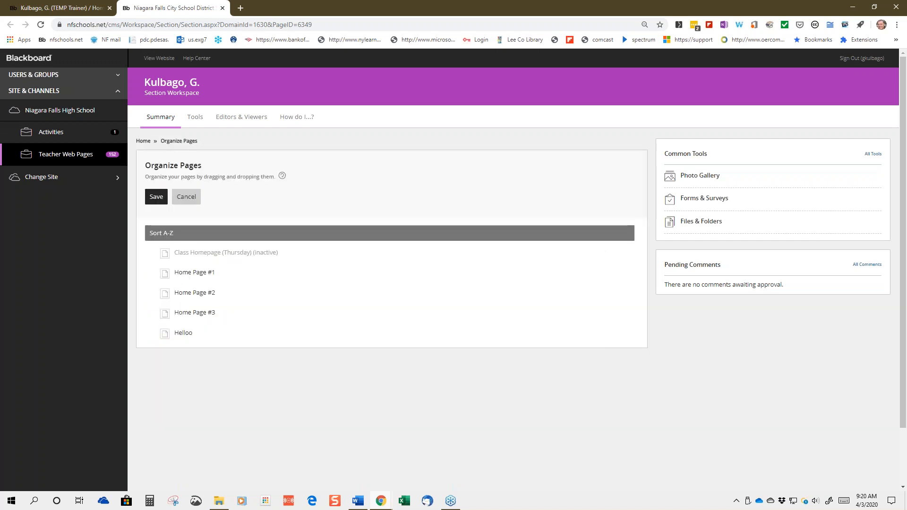
drag(179, 333, 165, 243)
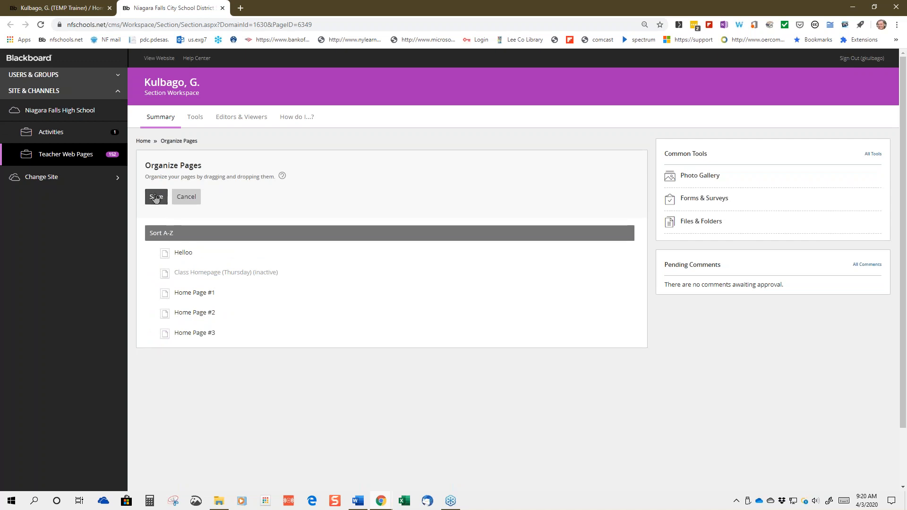
click(155, 197)
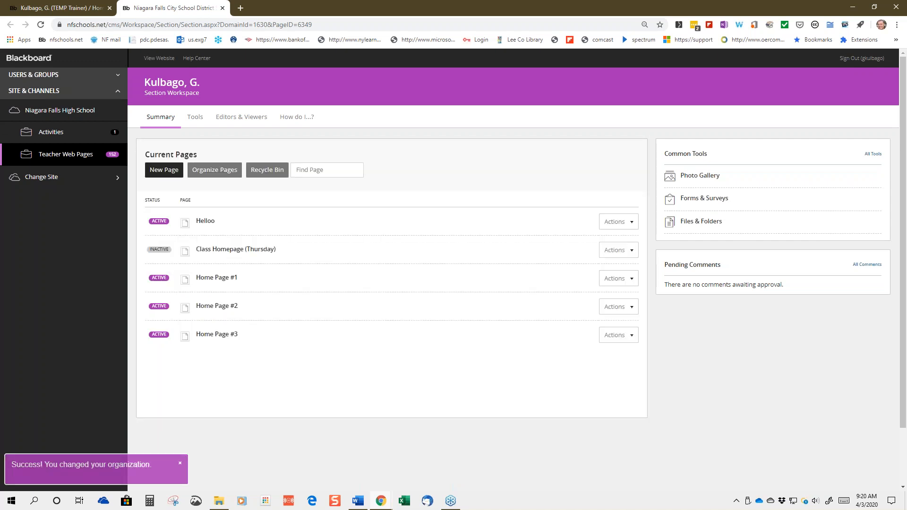
click(41, 13)
click(42, 25)
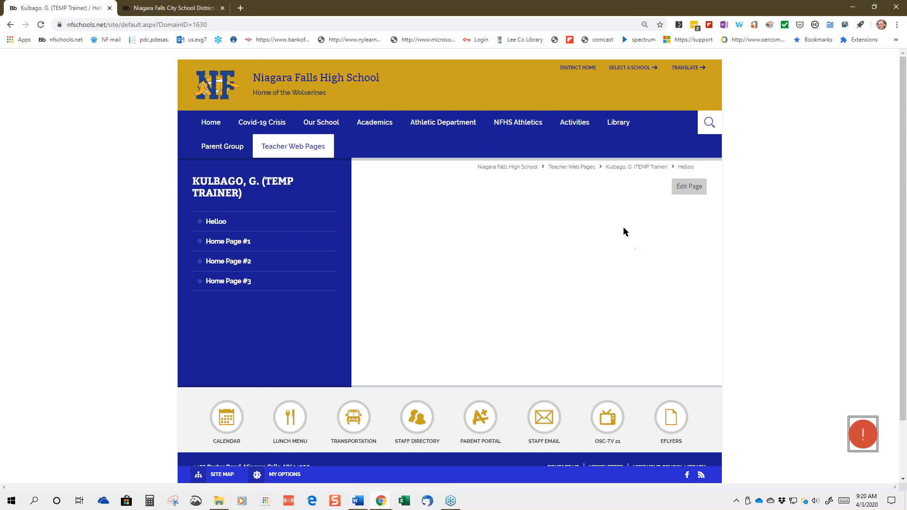
In the Section Workspace, bring up the Actions list for the Helloo page
click(137, 13)
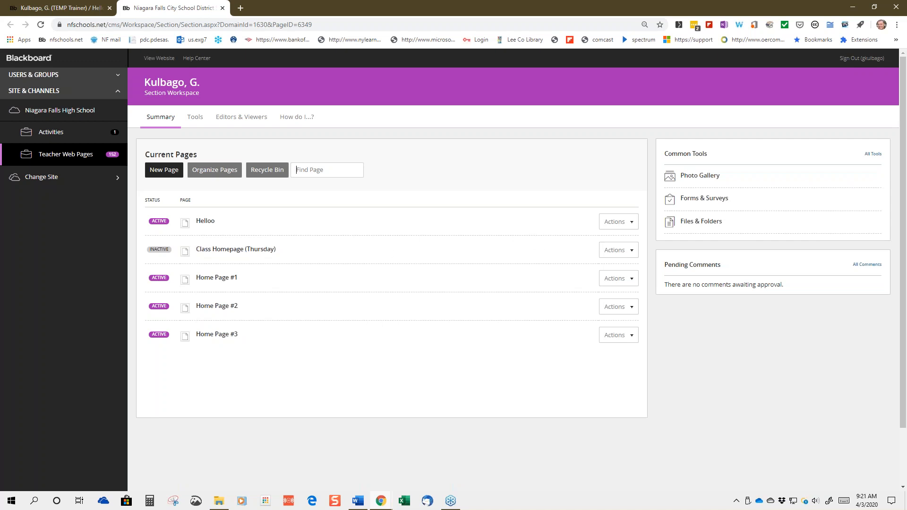
click(631, 223)
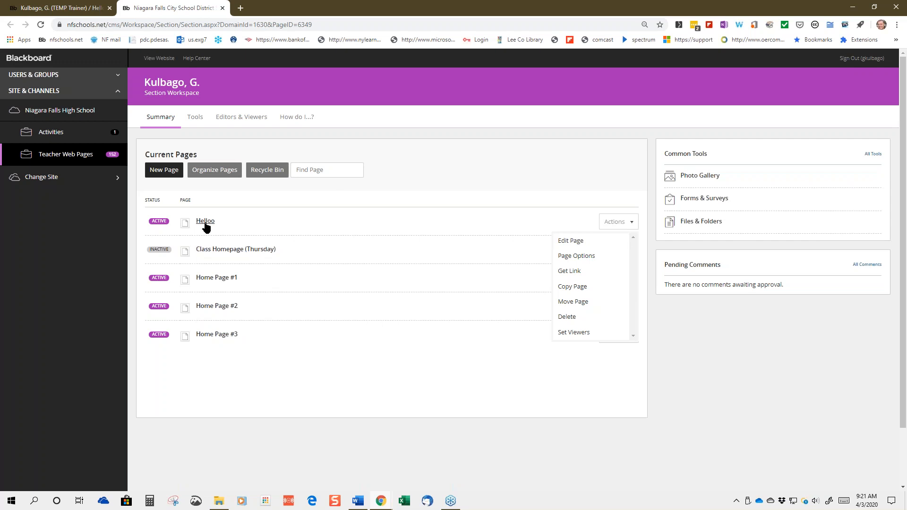
Change the page name from 'Helloo' to 'Hello' in Page Options and save
click(566, 260)
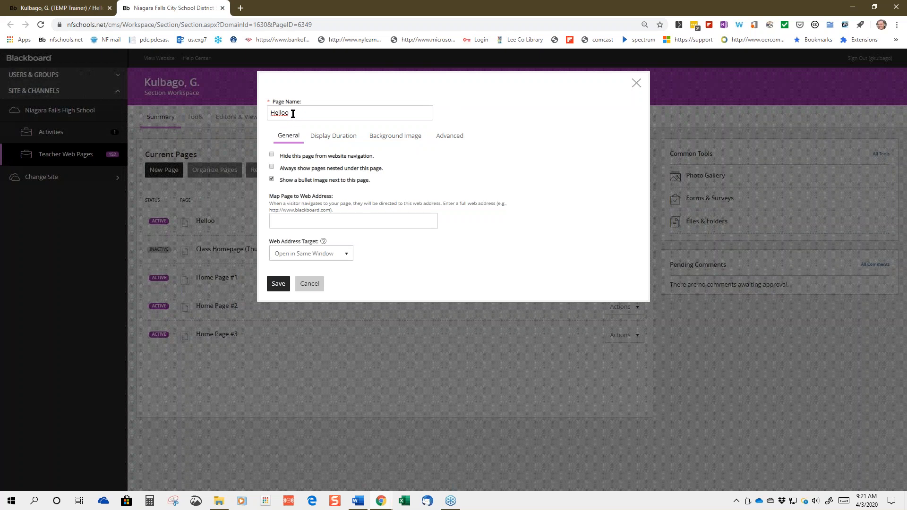
key(BackSpace)
click(279, 284)
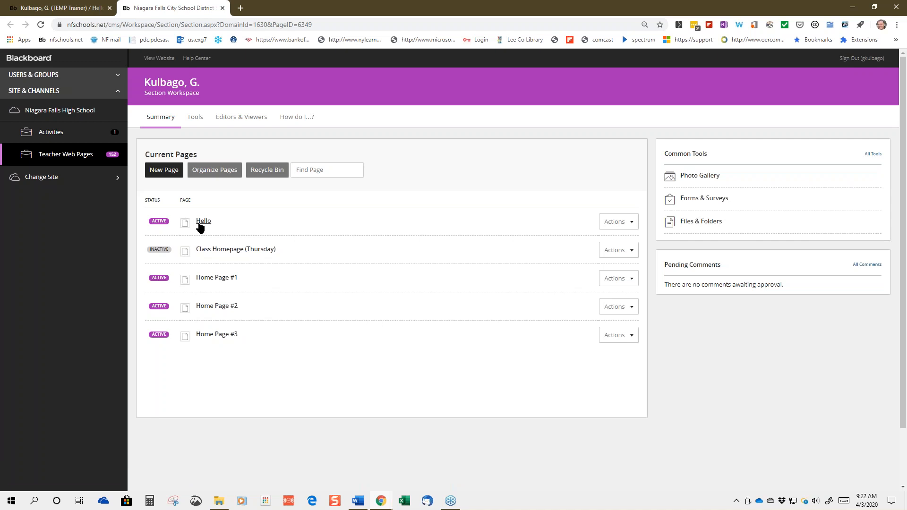
Open the Hello page from the Current Pages list in the page editor
click(199, 224)
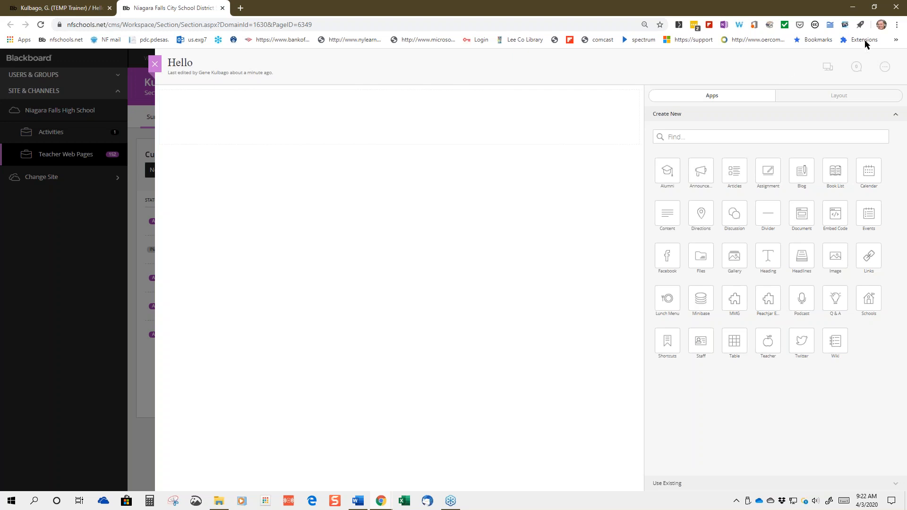
click(869, 18)
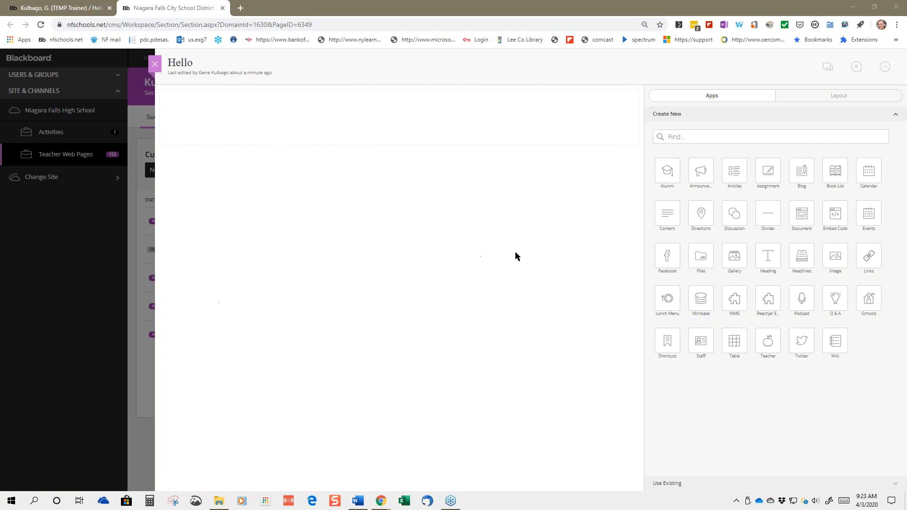
click(835, 99)
click(835, 99)
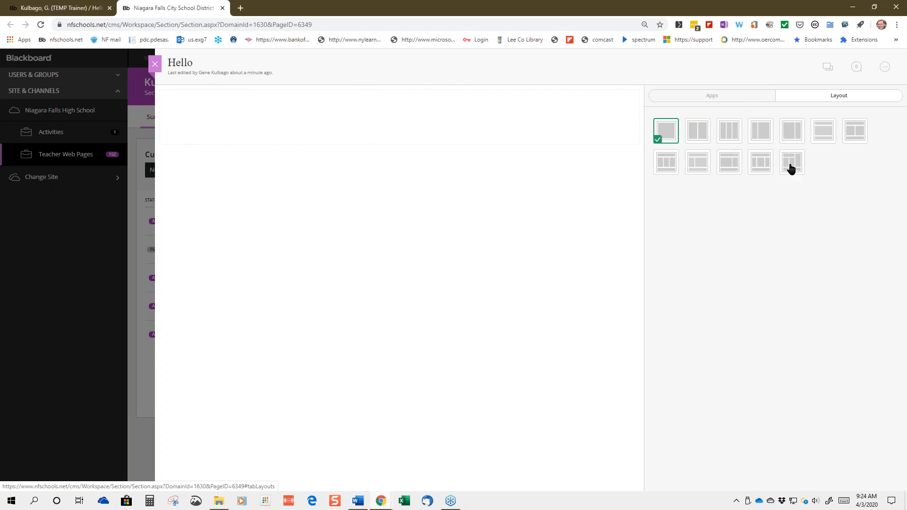
click(713, 97)
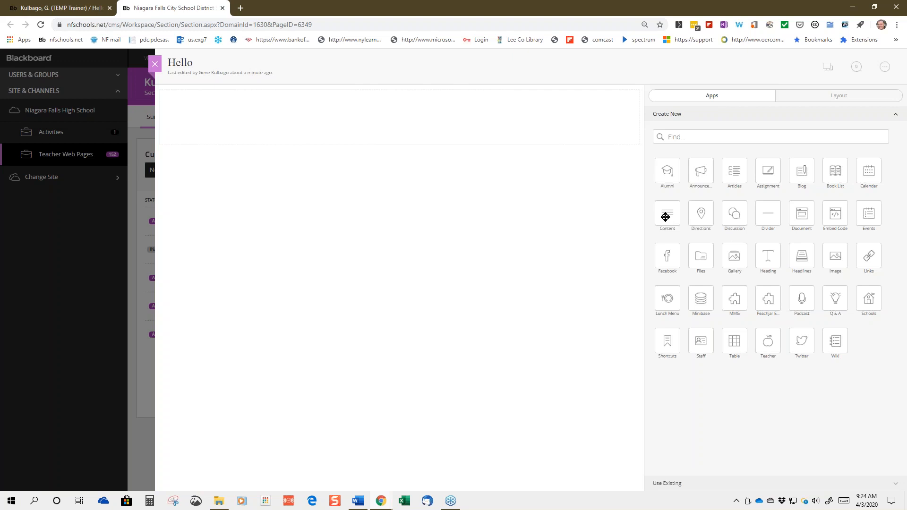
Place a Content app, a Divider app, and a second Content app on the Hello page
drag(665, 216, 422, 116)
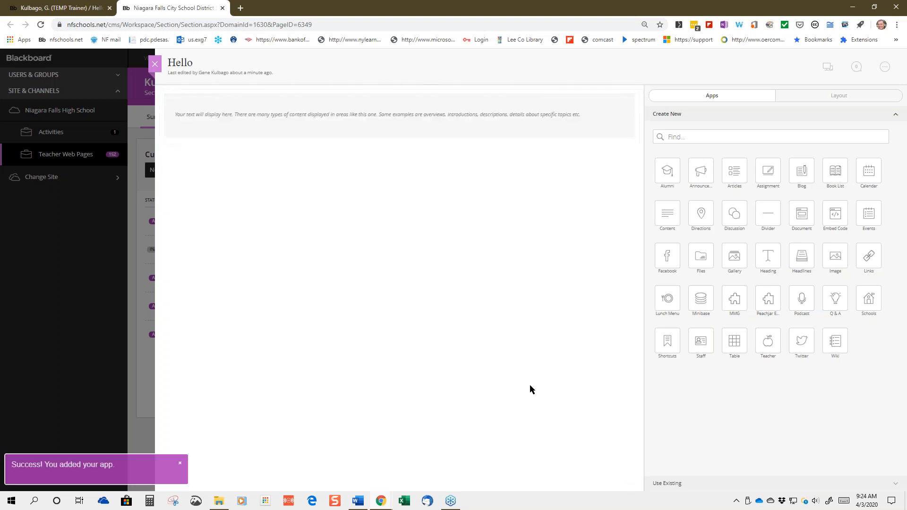
mouse_move(416, 137)
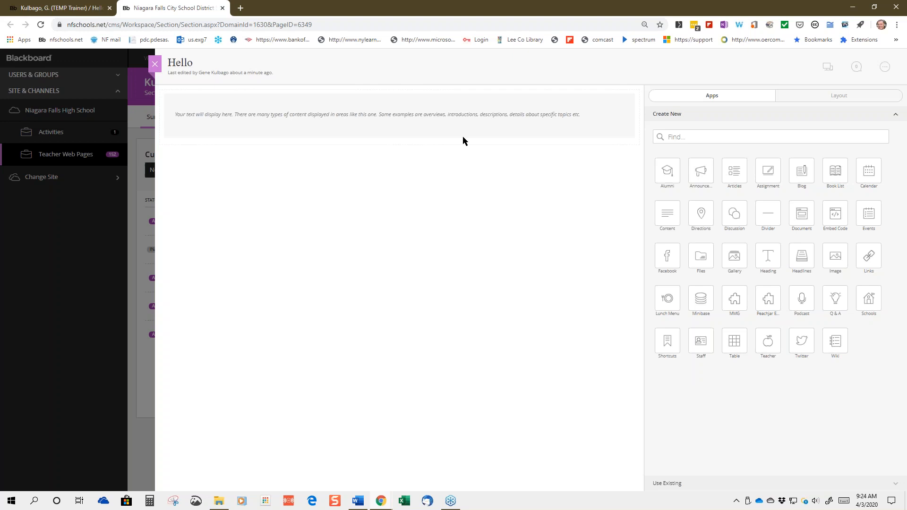
mouse_move(436, 118)
drag(765, 216, 626, 199)
drag(768, 218, 392, 165)
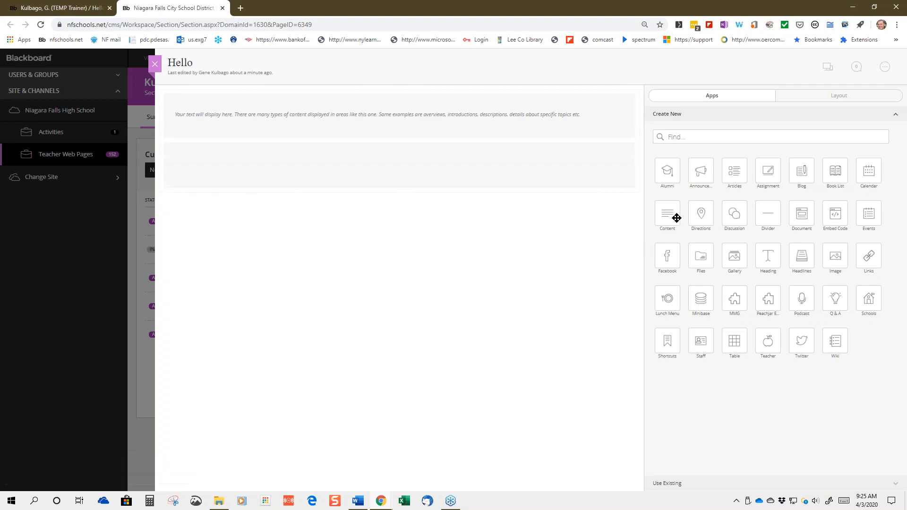
mouse_move(666, 213)
mouse_down()
mouse_move(650, 231)
mouse_move(516, 259)
mouse_move(405, 239)
mouse_move(405, 178)
mouse_move(398, 217)
mouse_up()
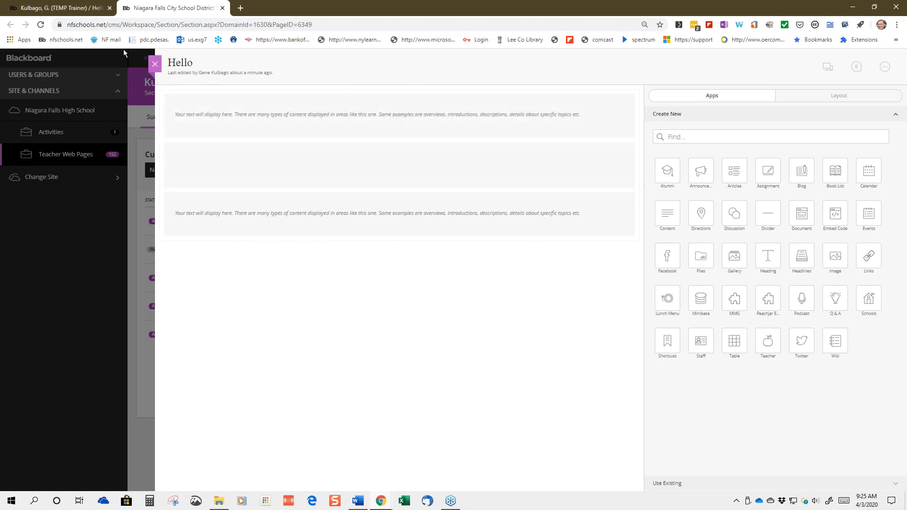
click(71, 13)
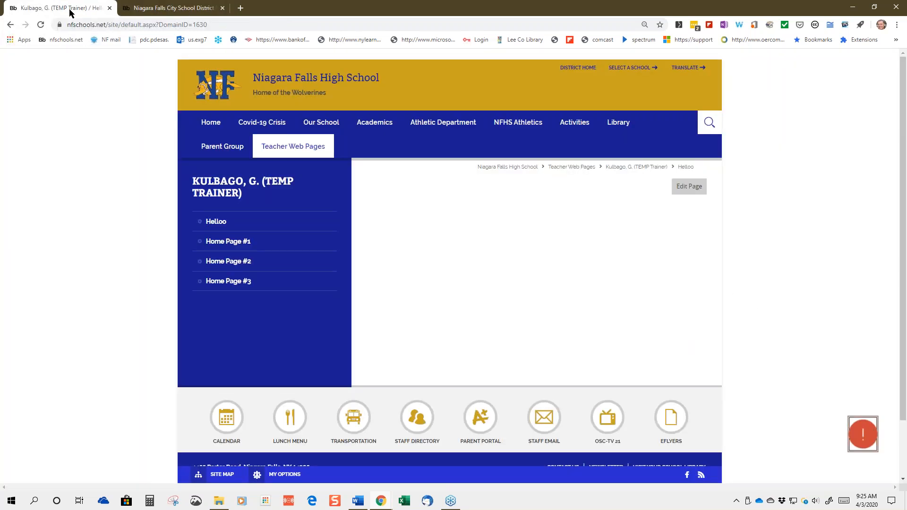
click(39, 24)
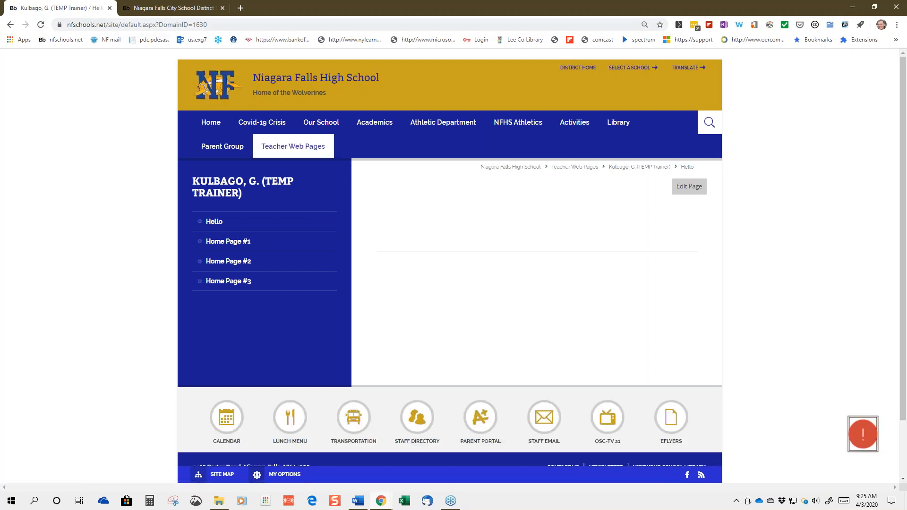
click(163, 10)
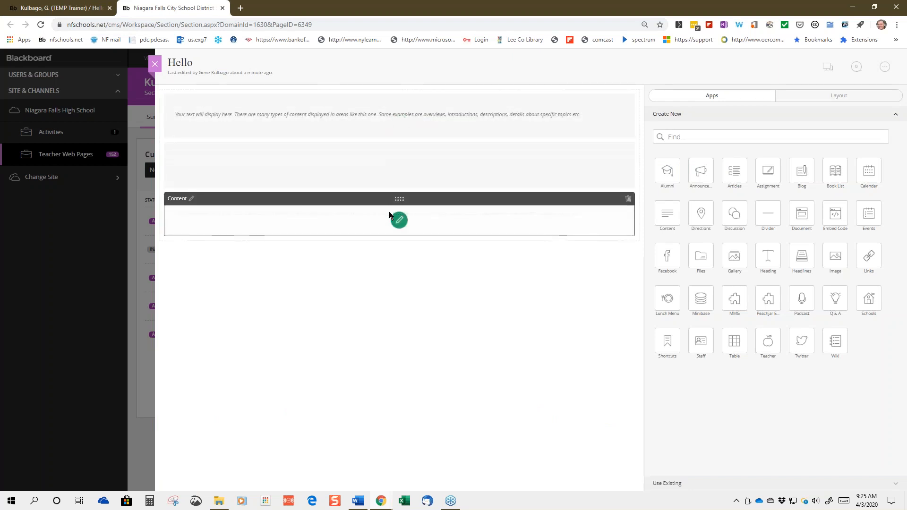
Delete the second Content app and the Divider app, confirming each removal
click(628, 198)
click(446, 249)
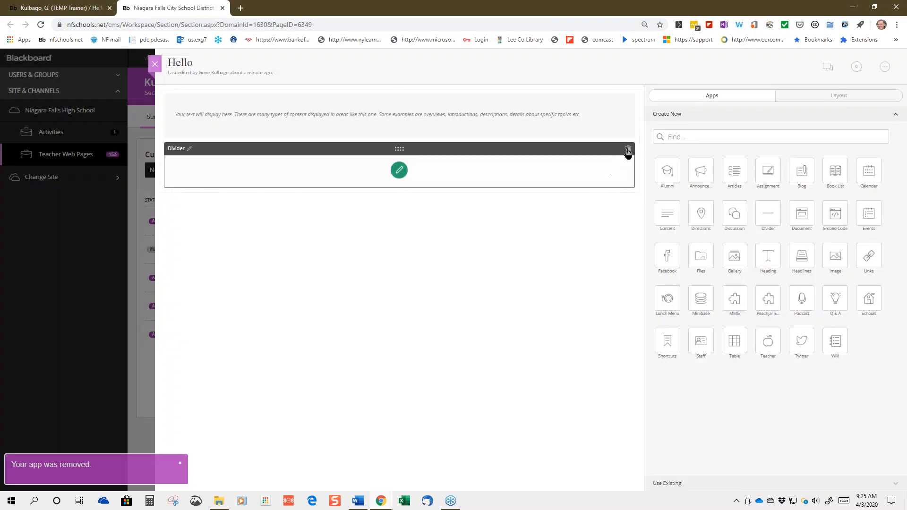
click(629, 150)
click(442, 250)
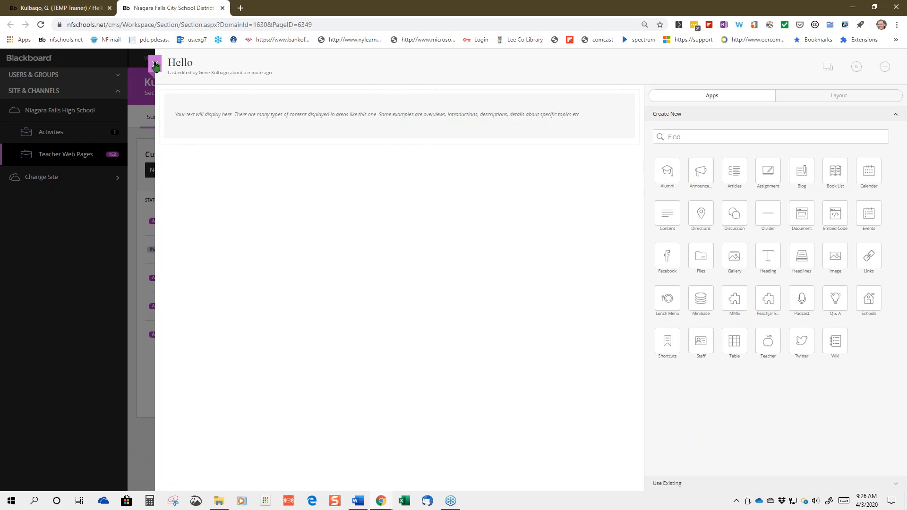
Leave the Hello editor, move Home Page #1's Content block below the next block, and exit the editor
click(156, 65)
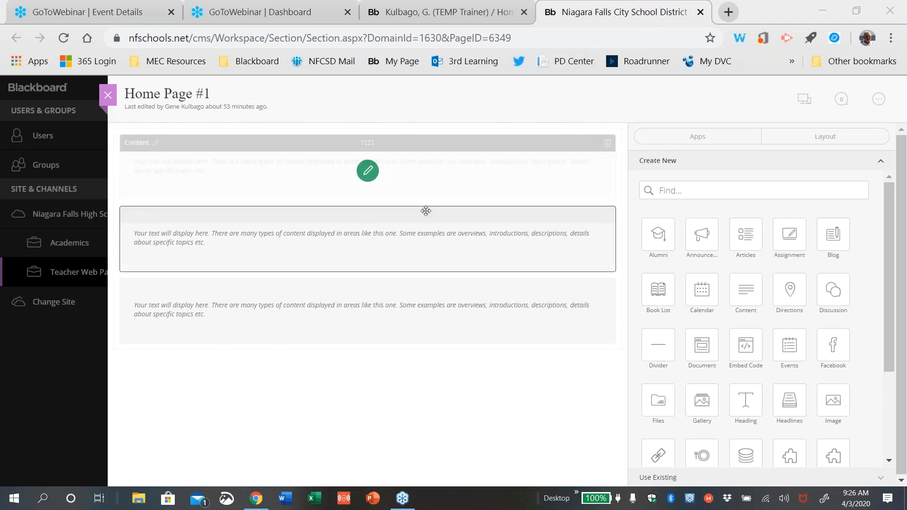
drag(423, 221, 429, 377)
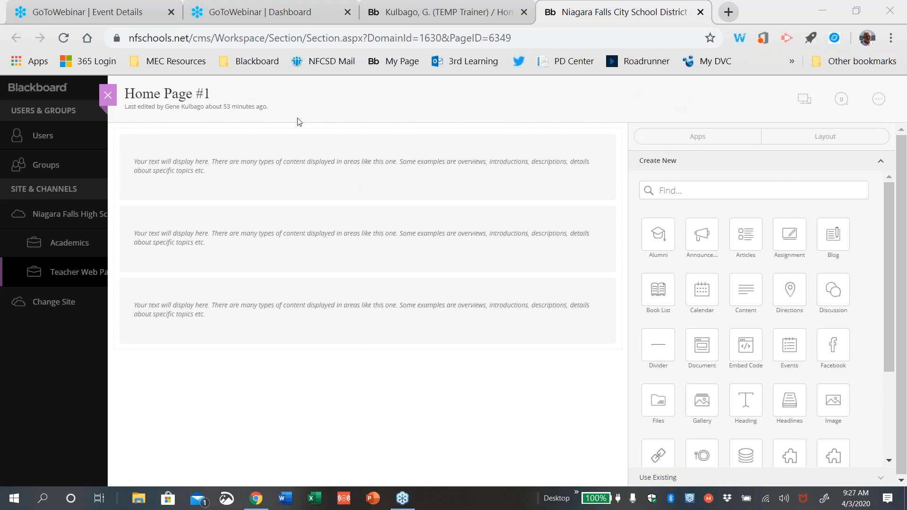
click(108, 97)
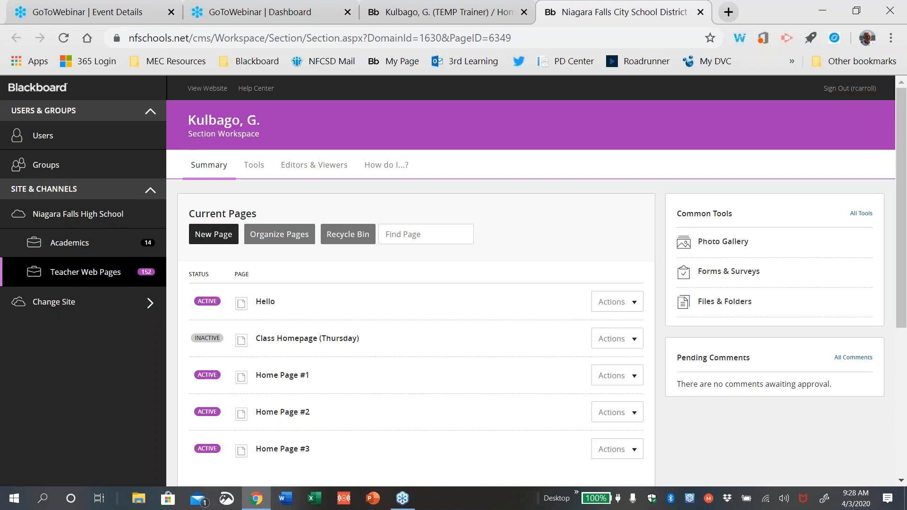
In the Hello page's Page Options, change the page name to 'Class Webpage' and save
click(634, 304)
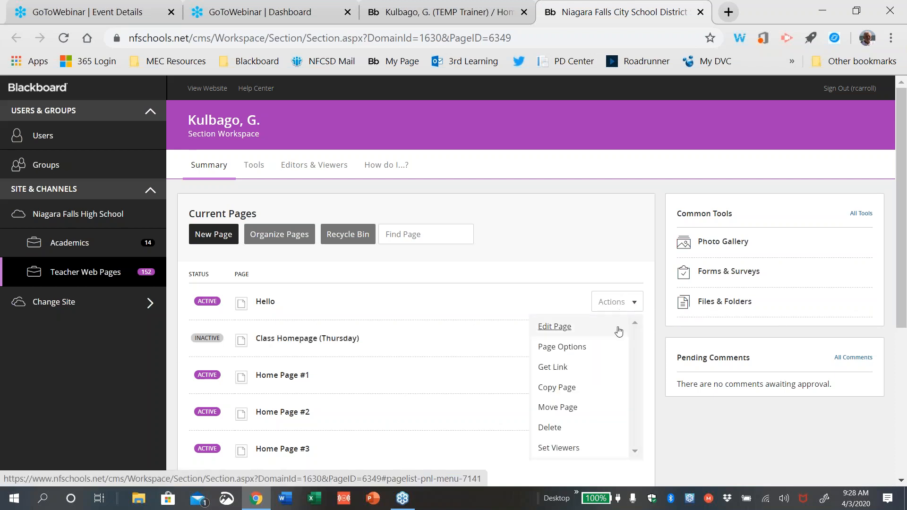
click(584, 348)
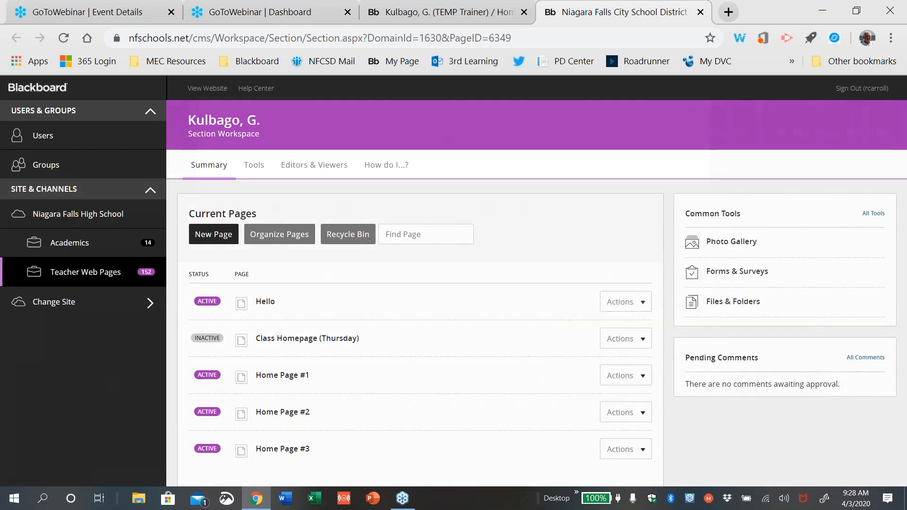
drag(254, 153, 205, 158)
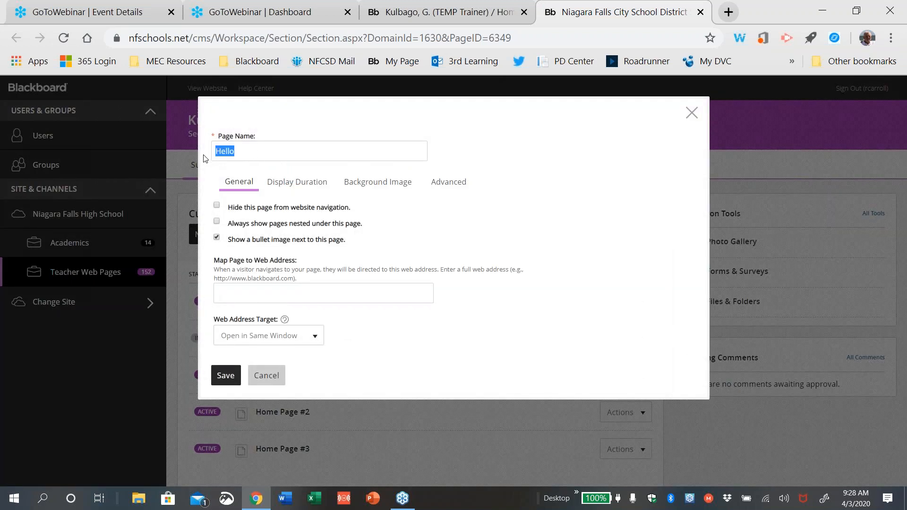
text(W)
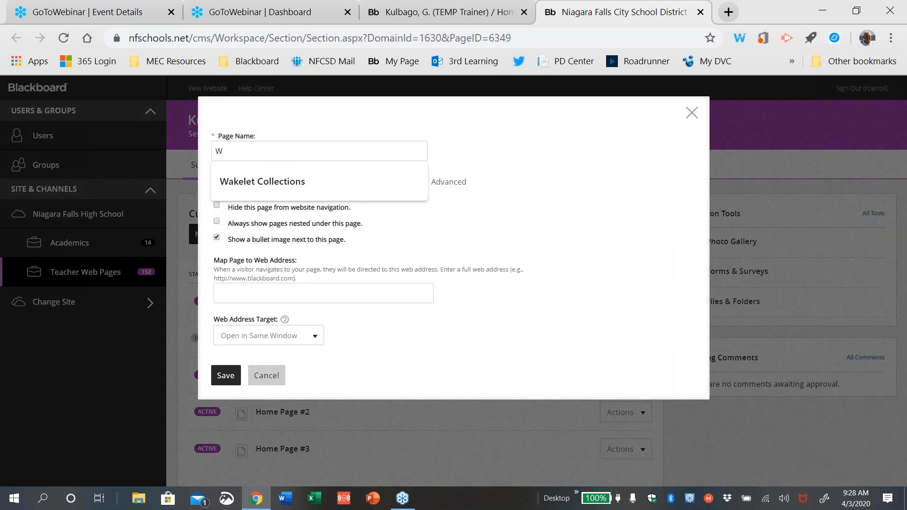
key(BackSpace)
text(Clas)
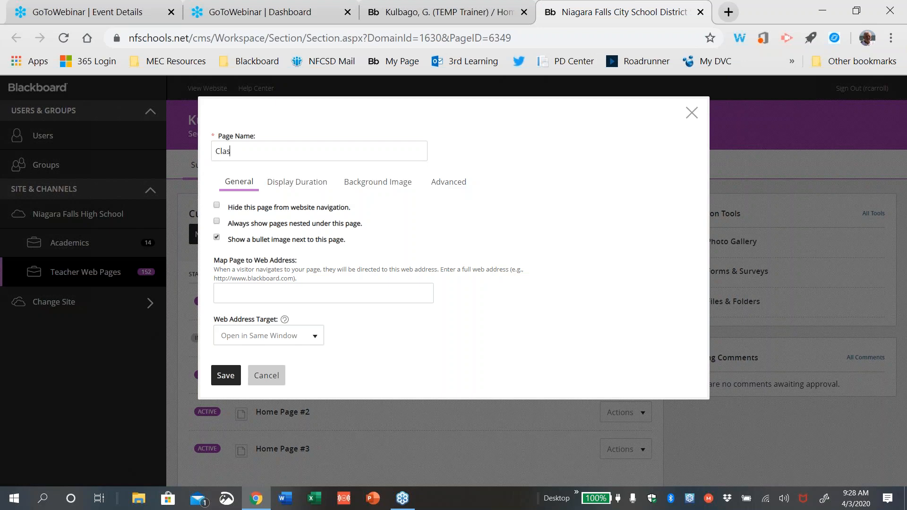
text(s Webpage)
click(226, 376)
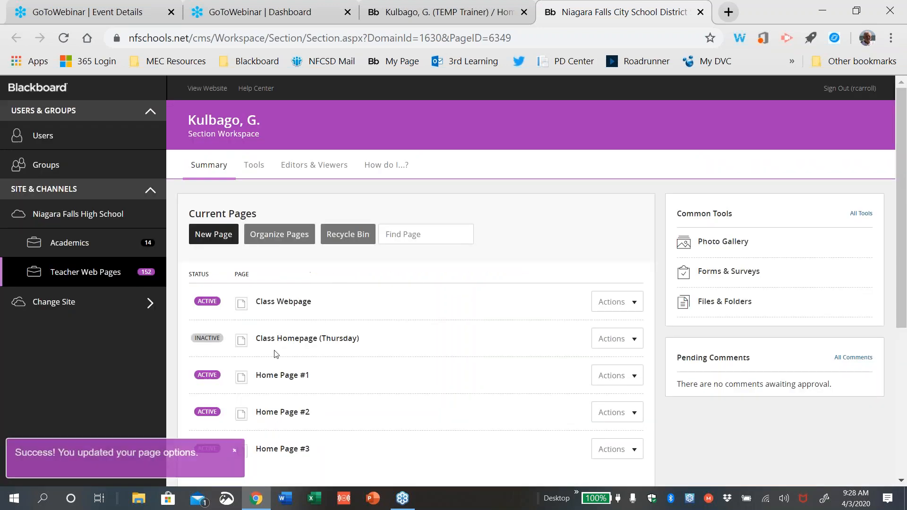
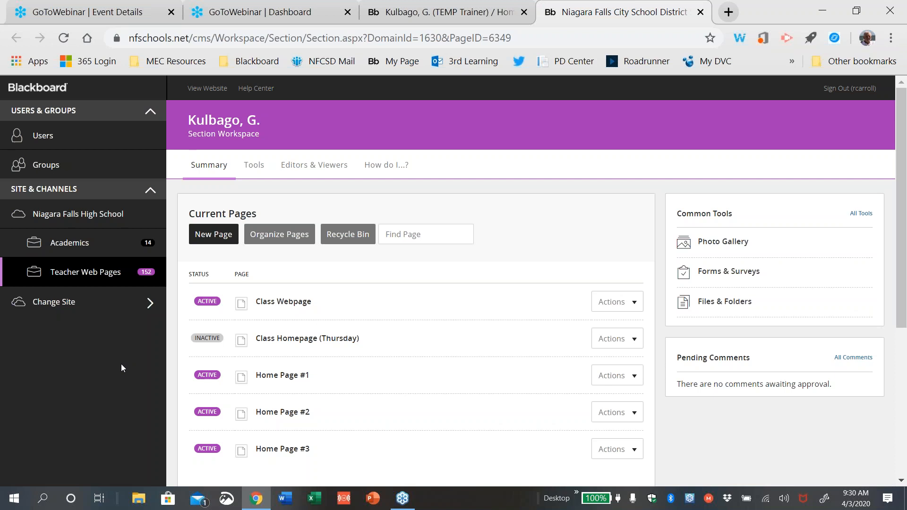
Open the Class Webpage from Current Pages in its page editor
click(303, 304)
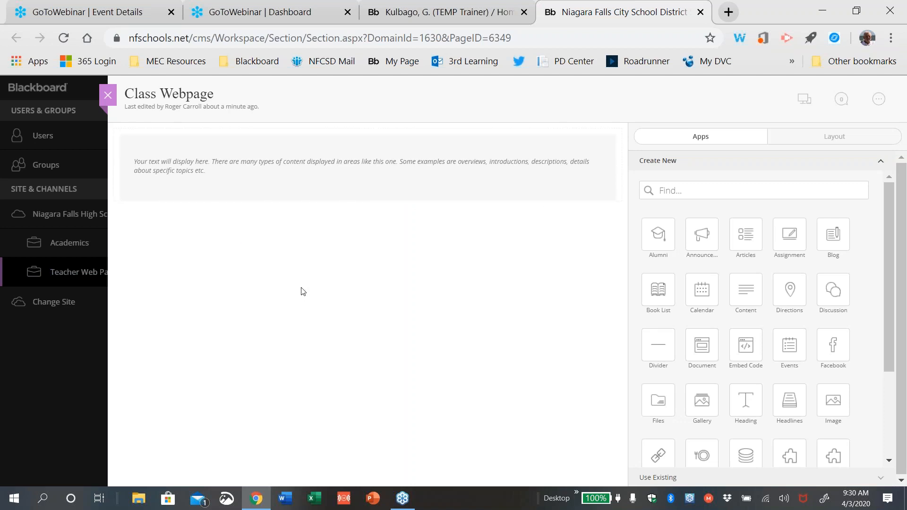
mouse_move(387, 175)
Switch to the Layout view and open the Content block in the rich-text editor
click(822, 137)
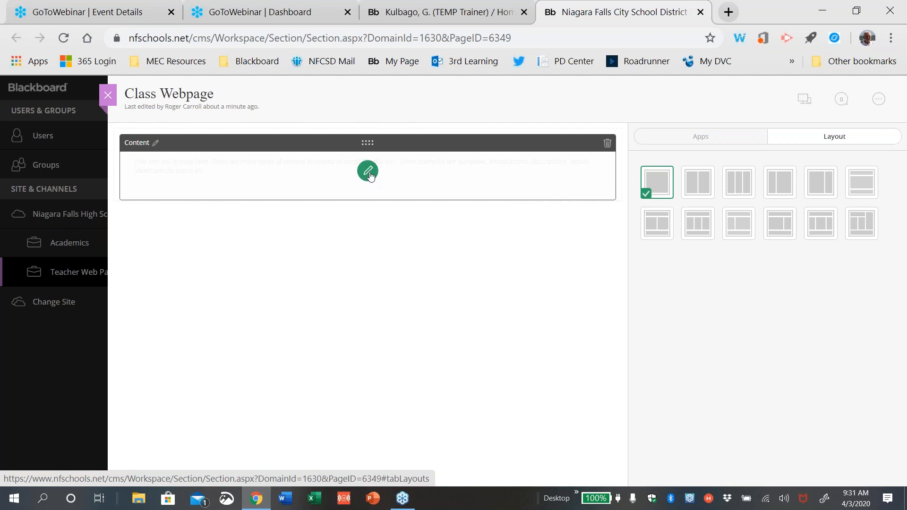
click(368, 171)
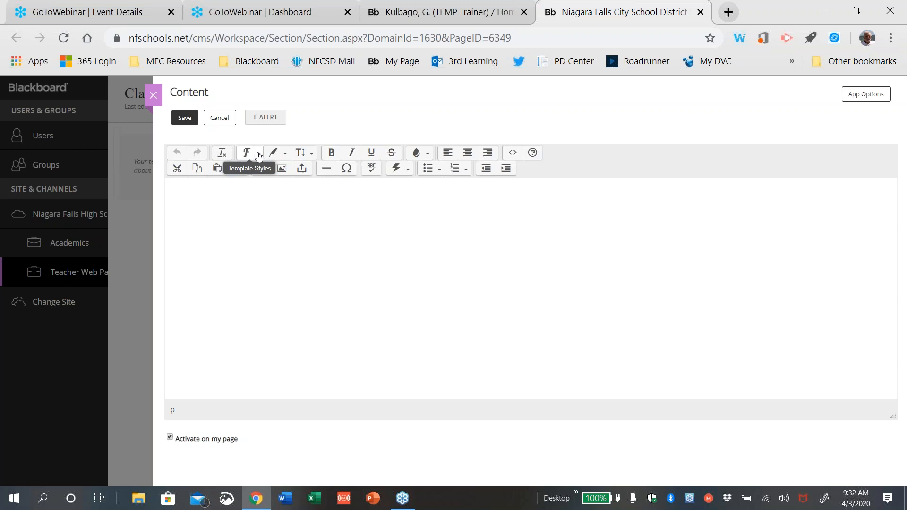
Look through the size and heading menus, then set the text colour to Black
click(285, 155)
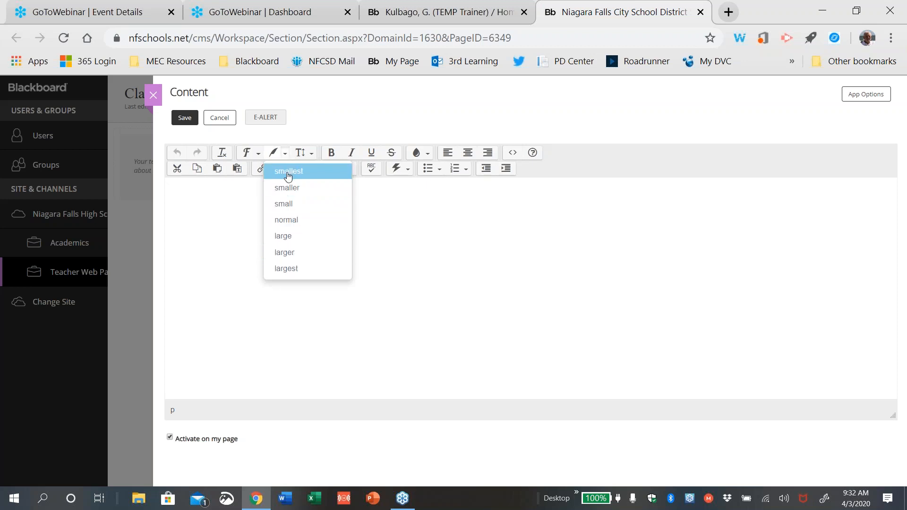
click(311, 155)
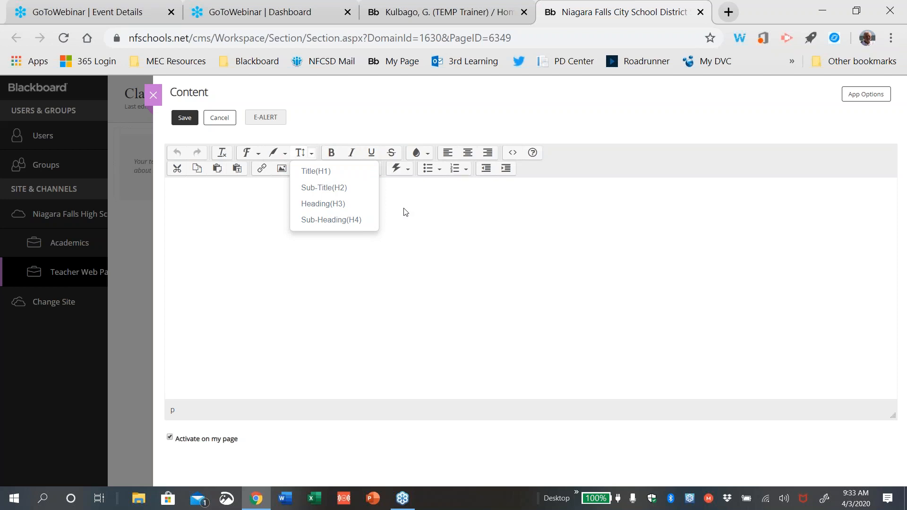
click(428, 156)
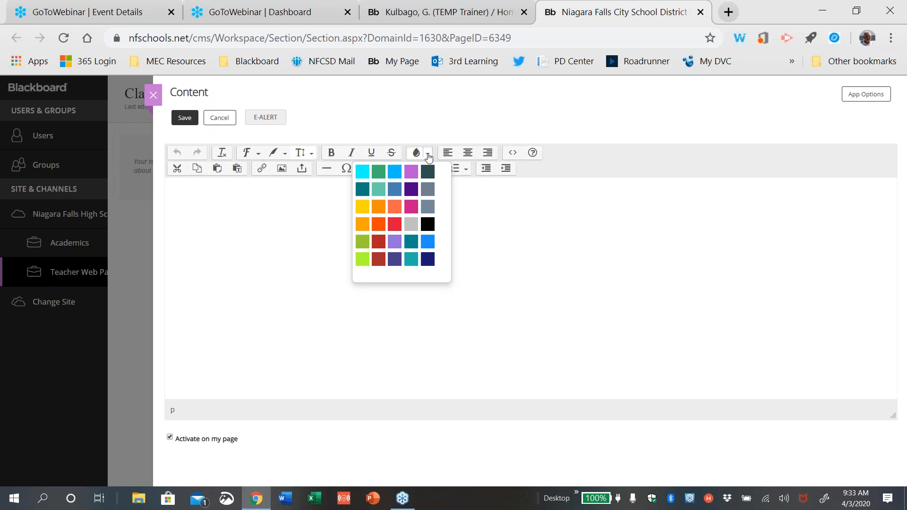
click(427, 224)
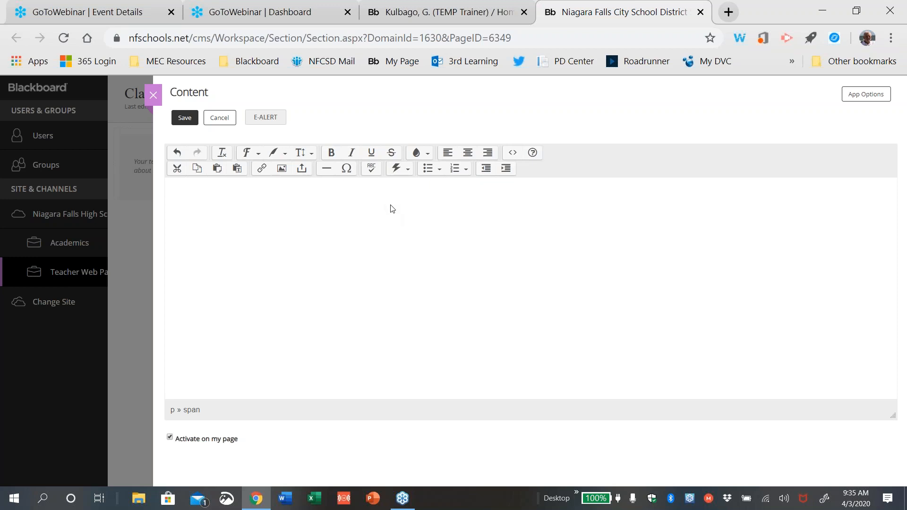
Type the line 'Welcome to My Class Webpage' and select it
text(Welcome to m)
key(BackSpace)
text(My Class Webpage)
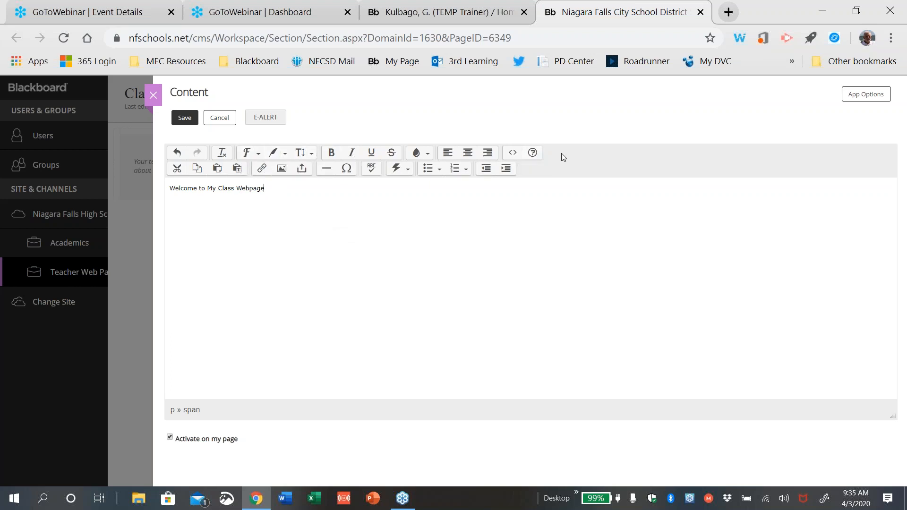
drag(267, 189, 164, 195)
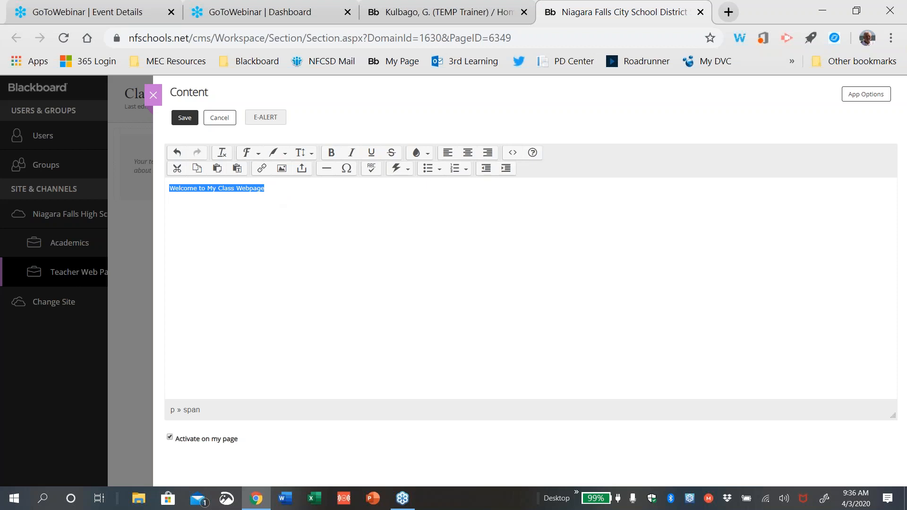
Make the 'Welcome to My Class Webpage' heading the largest size, bold and centred
click(285, 155)
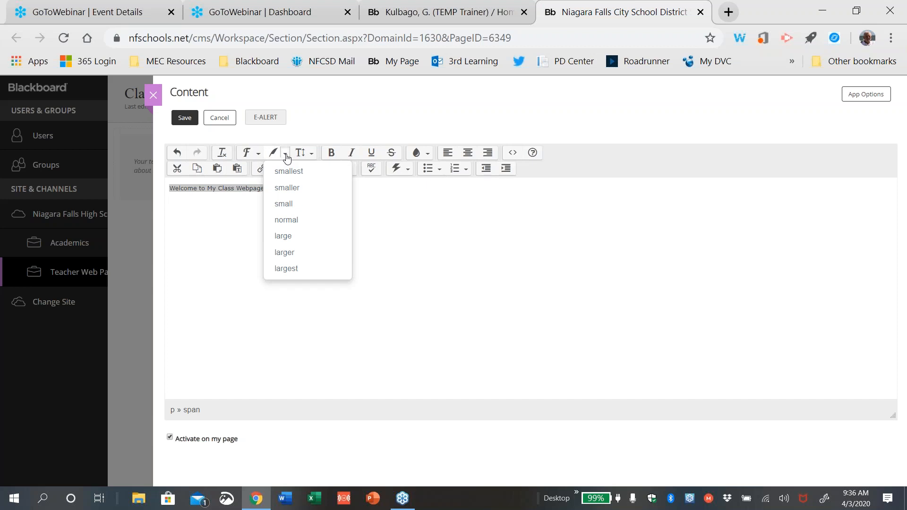
click(287, 223)
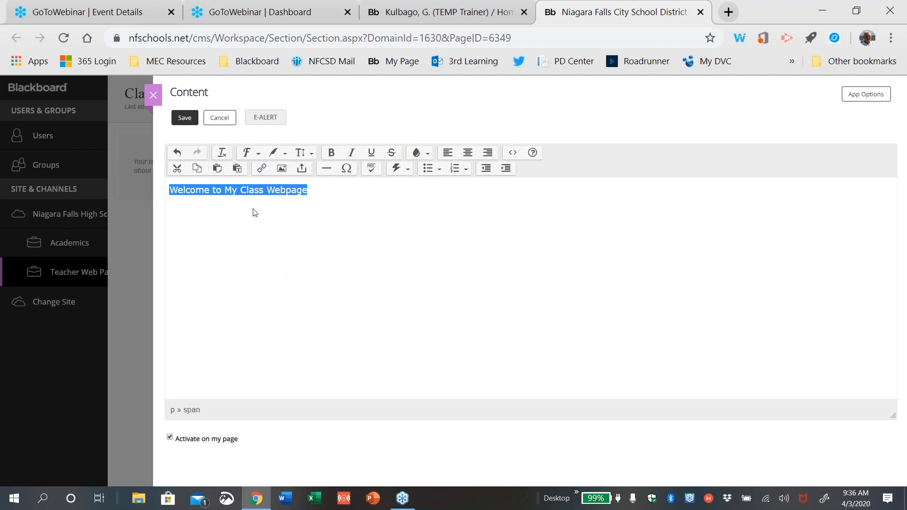
click(286, 154)
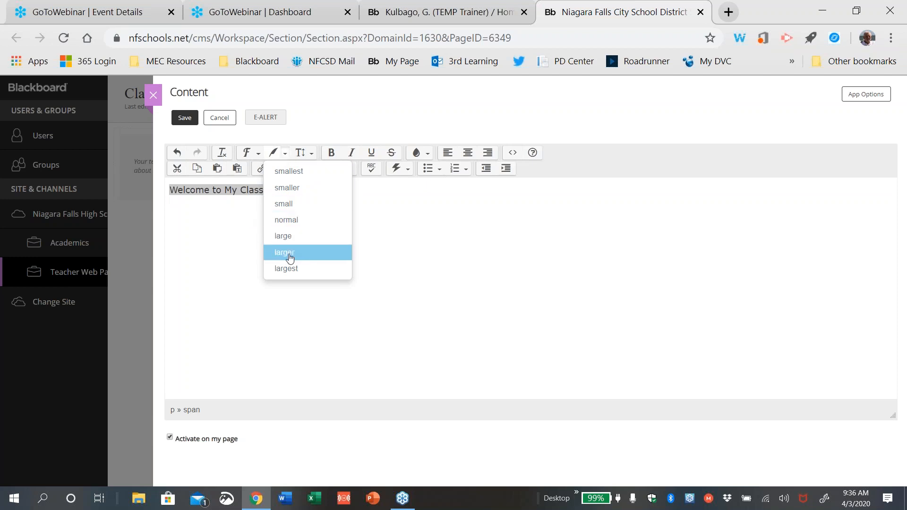
click(290, 269)
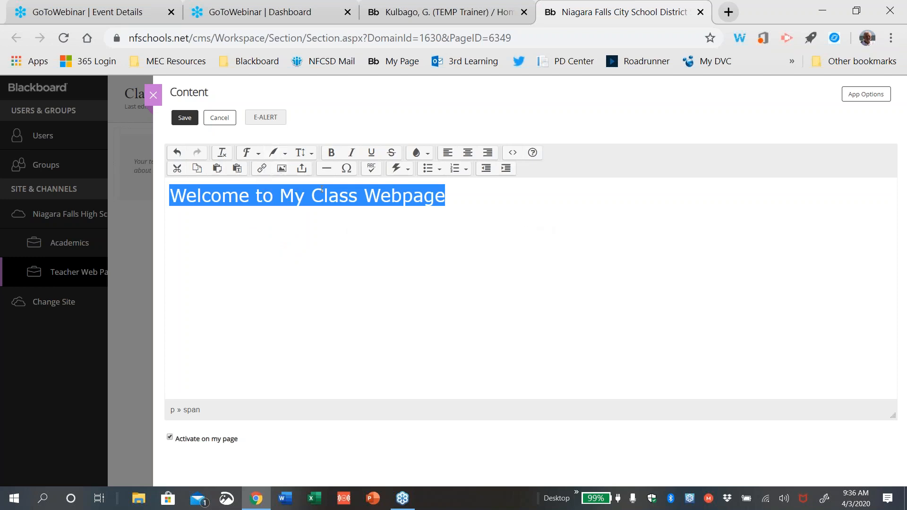
click(332, 153)
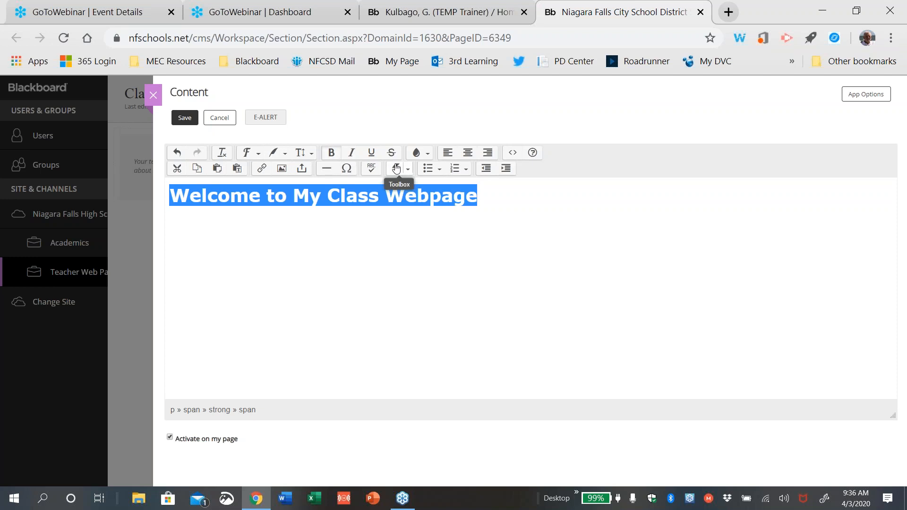
click(468, 153)
click(504, 232)
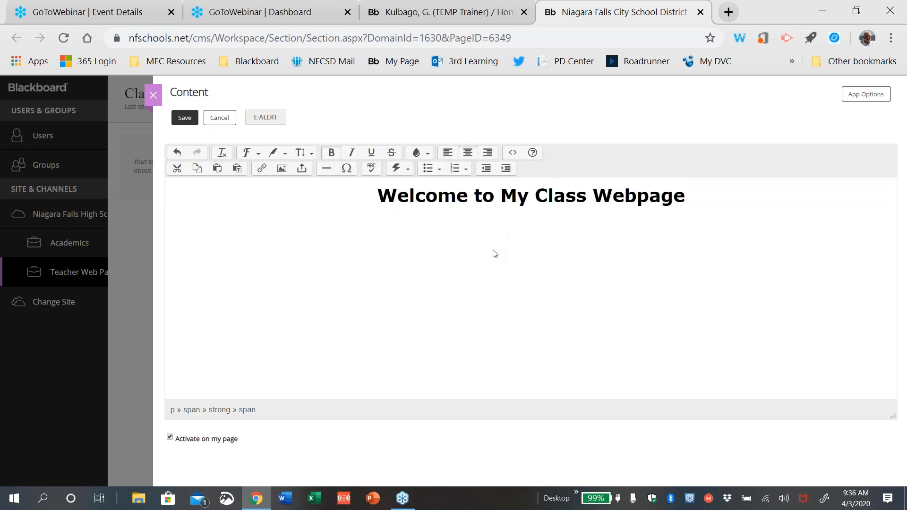
click(702, 184)
Add a horizontal line under the heading, then a line with the teacher's name and '- 9th Grade ELA'
key(Return)
click(326, 171)
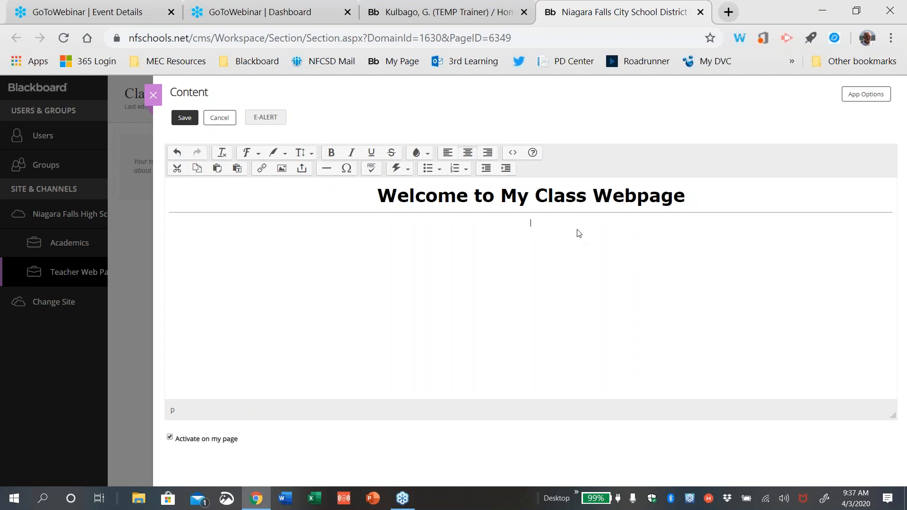
text(Mr. Kulbago - 9th Grade ELA)
Reset the teacher's name and 9th Grade ELA line to normal text size
drag(581, 223, 427, 255)
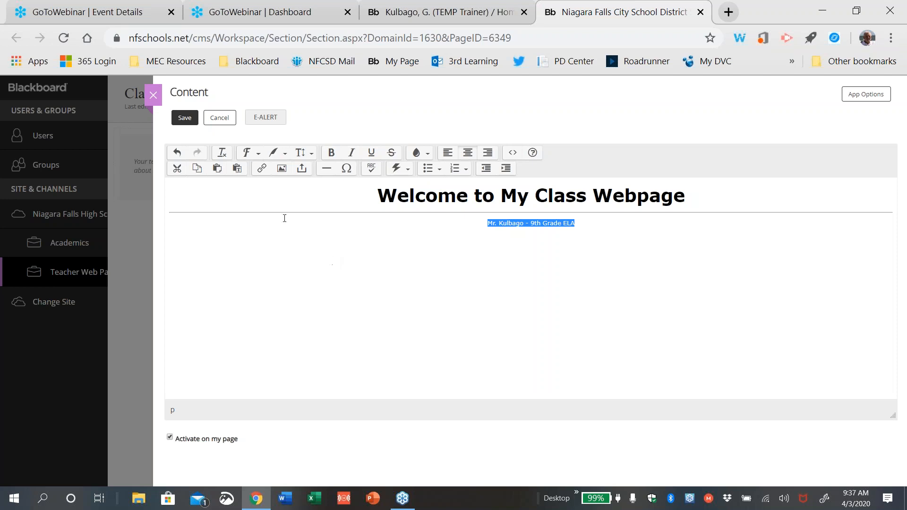
click(285, 159)
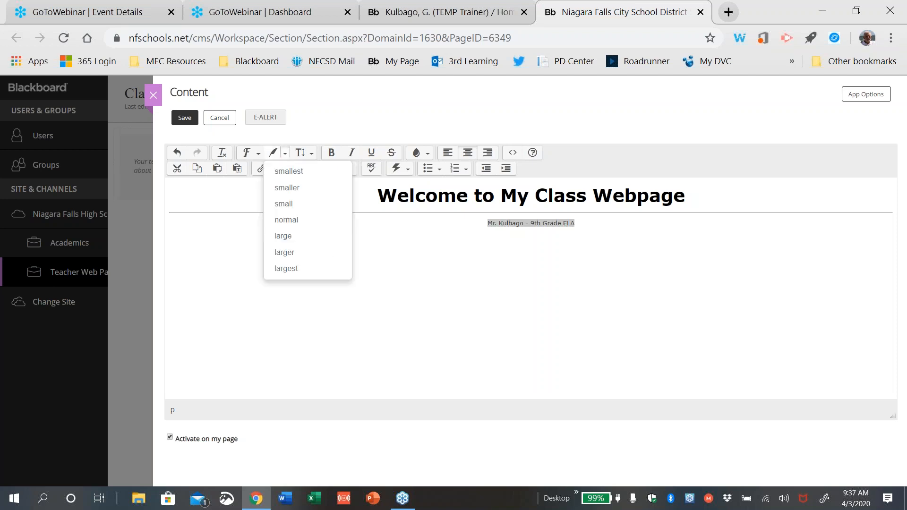
click(286, 219)
click(406, 290)
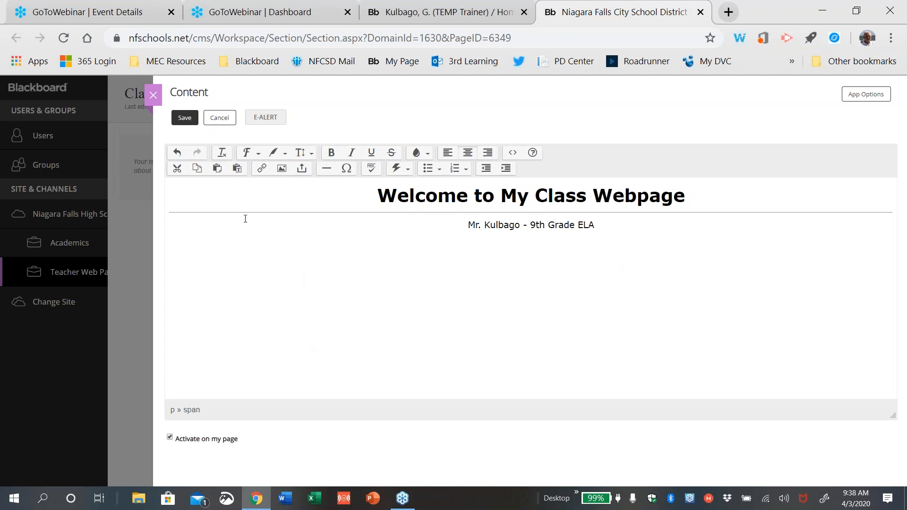
Create an Email Address link to the teacher's e-mail, with the address as display text
click(263, 169)
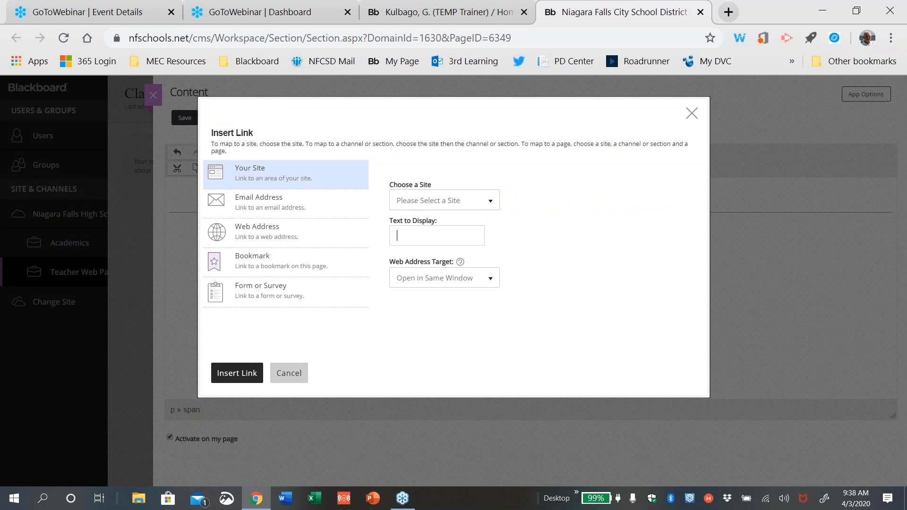
click(256, 201)
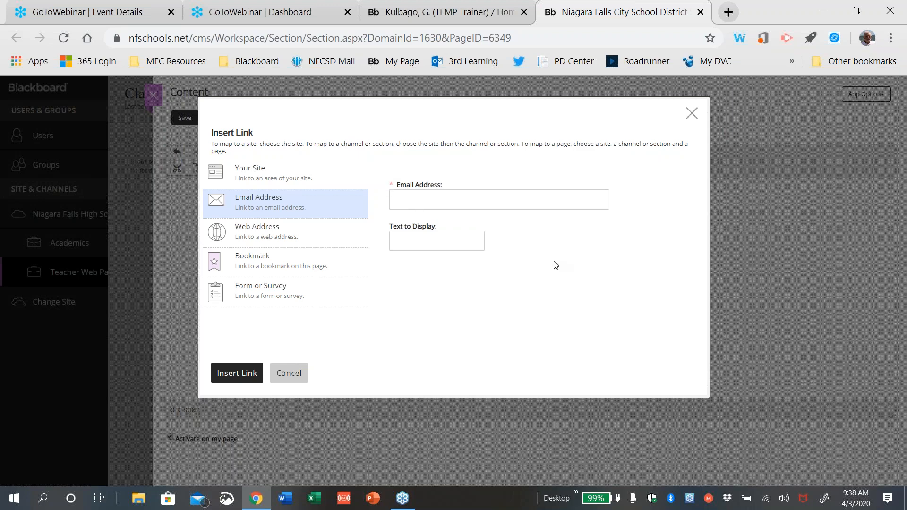
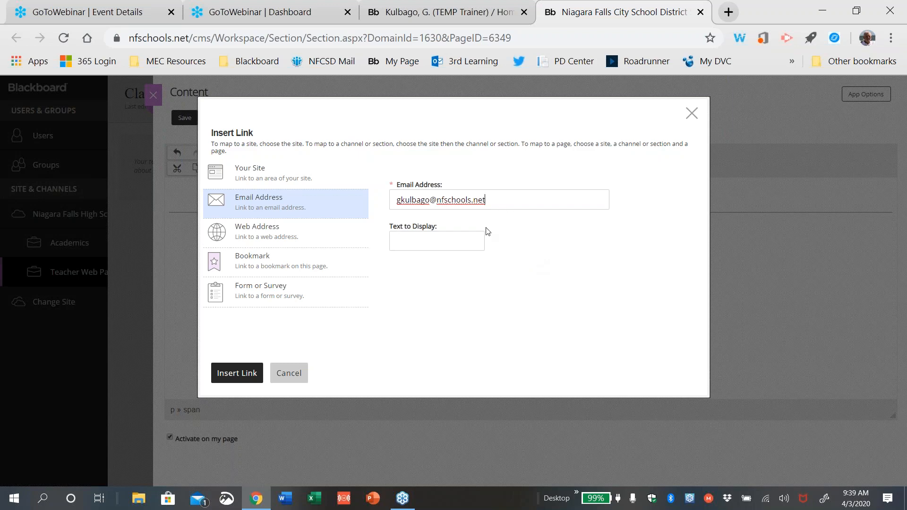
click(464, 238)
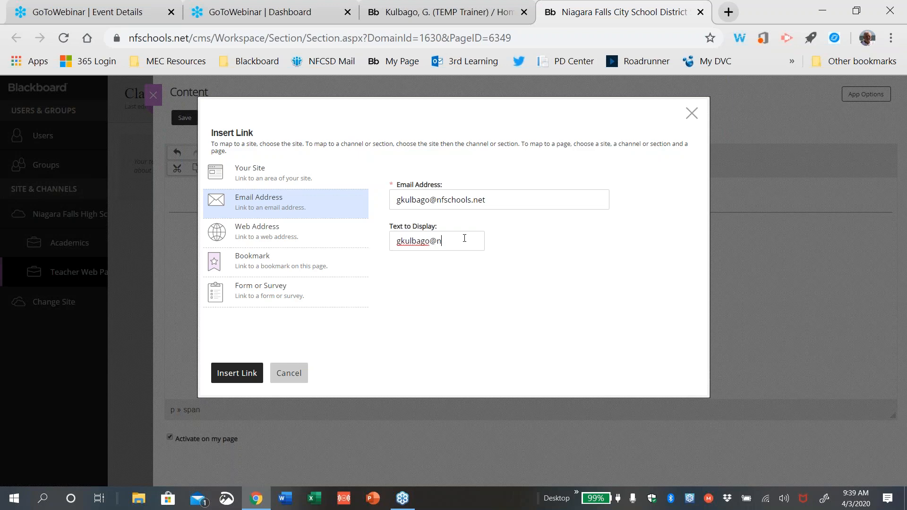
Insert the e-mail link into the page and start a new line below it
click(234, 373)
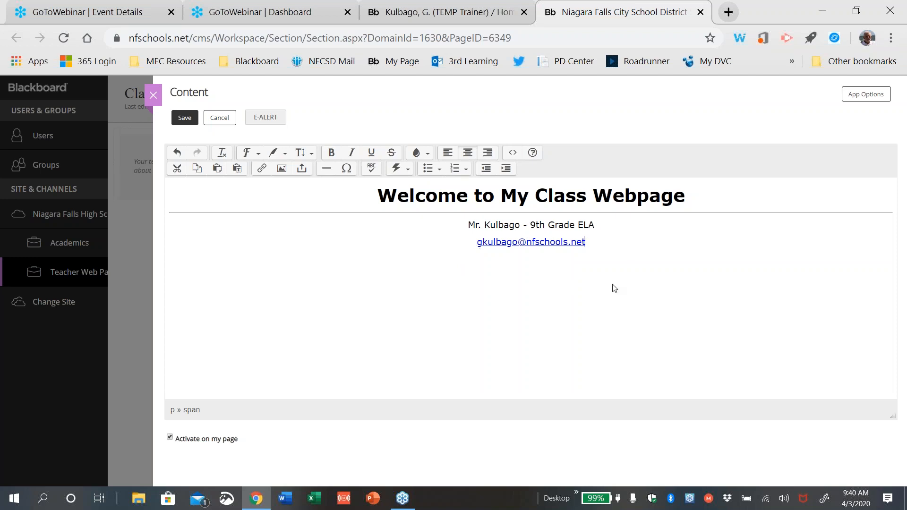
scroll(659, 279, up, 4)
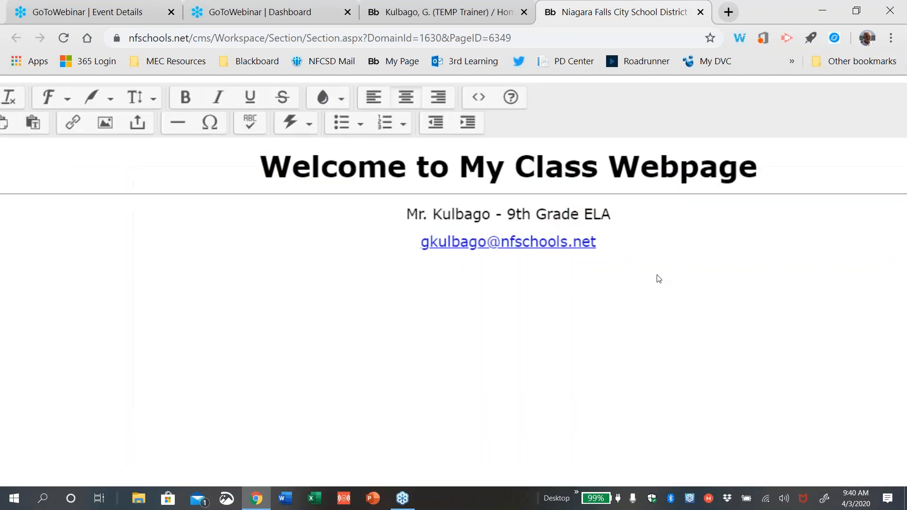
scroll(659, 280, down, 4)
scroll(659, 279, up, 1)
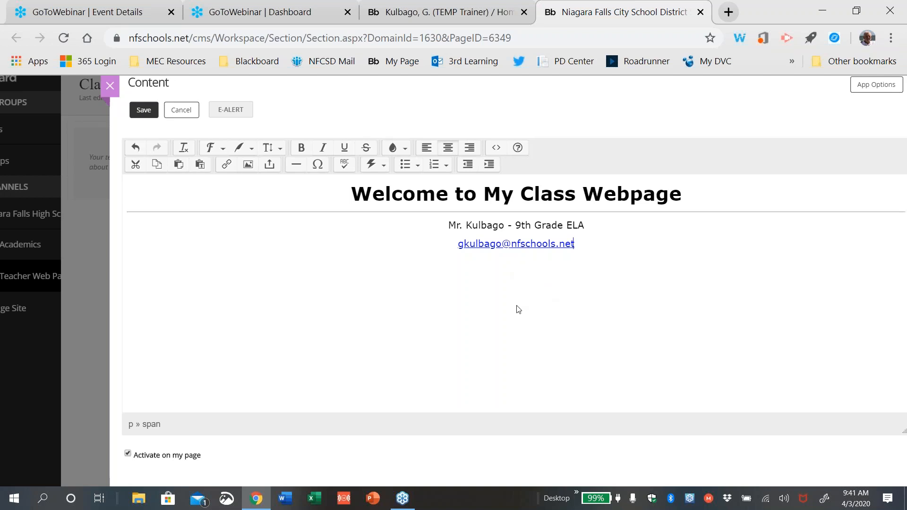
key(Return)
key(Return)
Open the Insert Image dialog from the editor toolbar
click(248, 164)
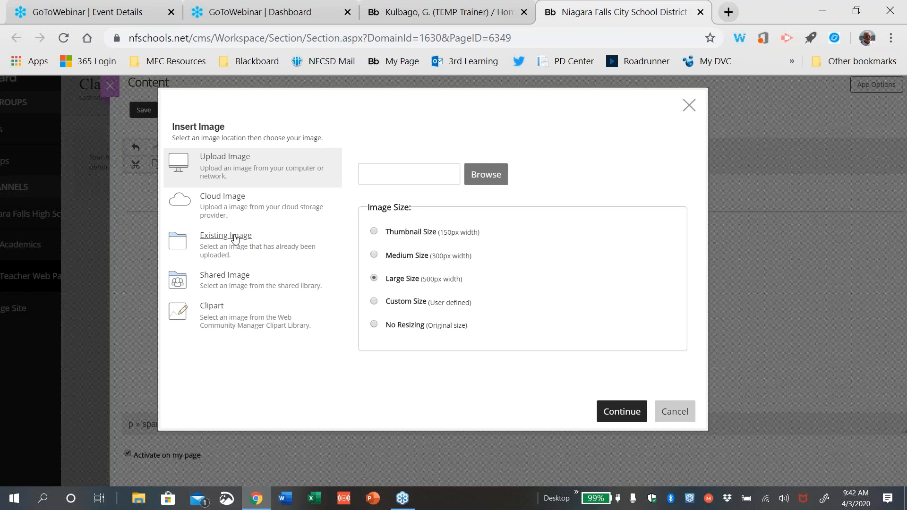
In the shared image library, enlarge the thumbnails and select the second school building photo
click(230, 279)
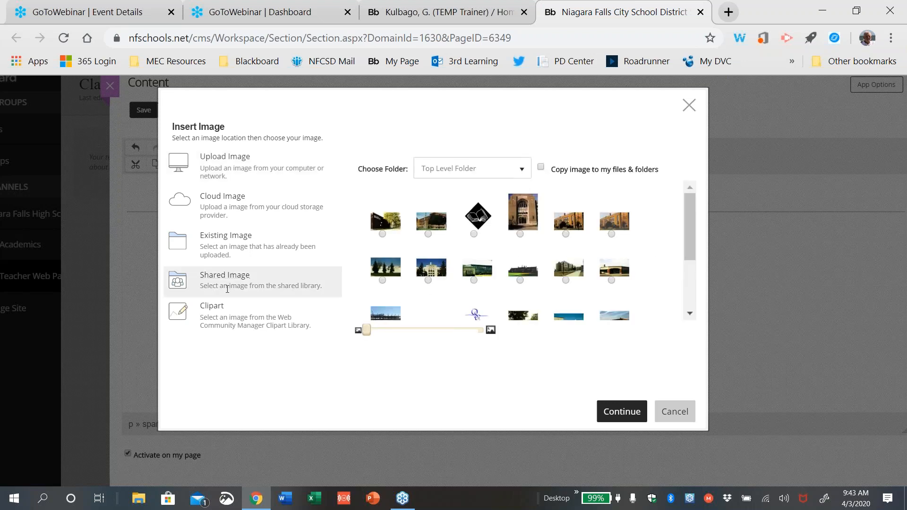
mouse_move(367, 330)
mouse_down()
mouse_move(397, 333)
mouse_move(384, 333)
mouse_up()
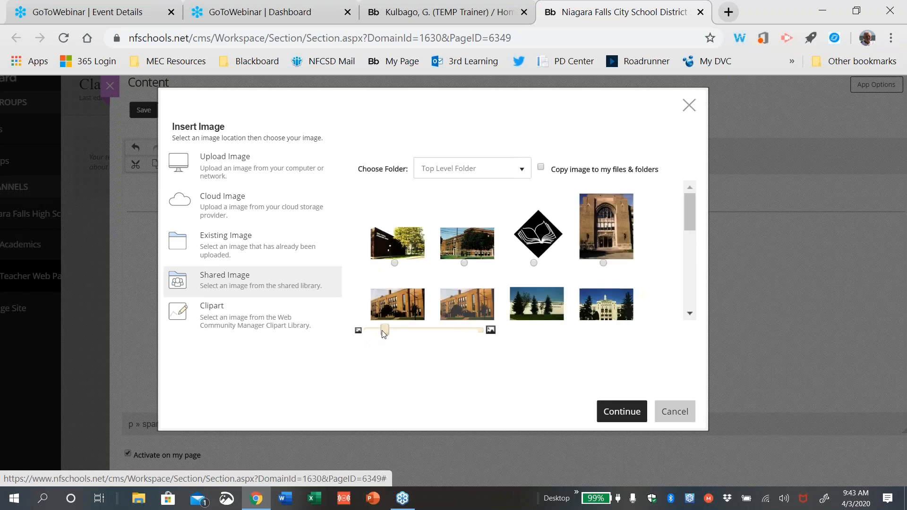
mouse_move(690, 197)
mouse_down()
mouse_move(686, 220)
mouse_move(686, 212)
mouse_up()
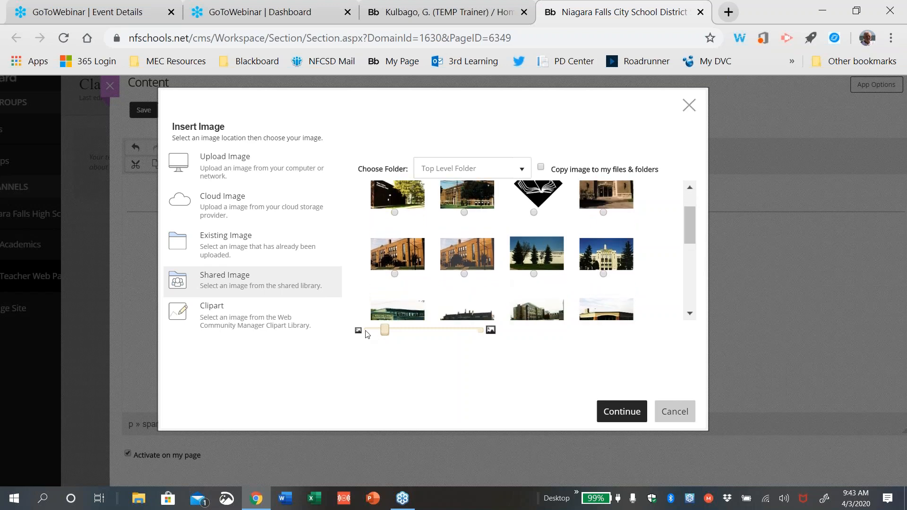
drag(383, 332, 403, 333)
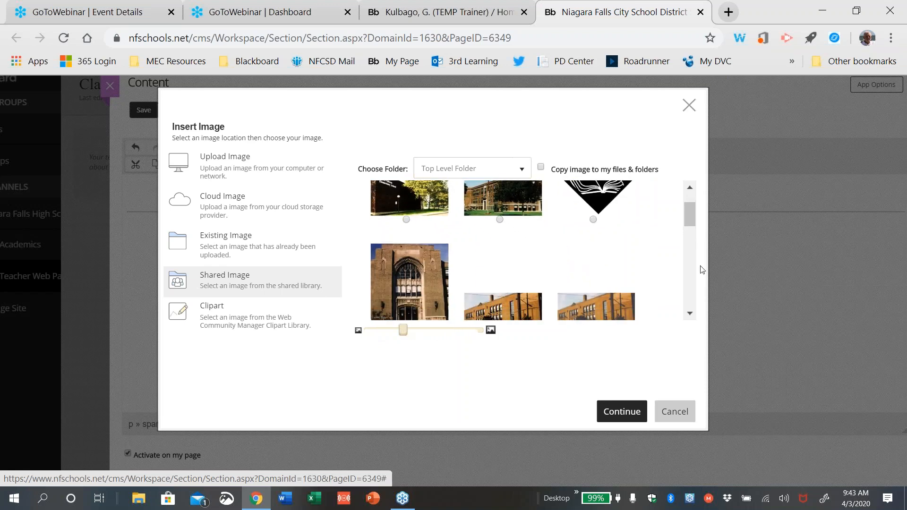
drag(687, 215, 691, 254)
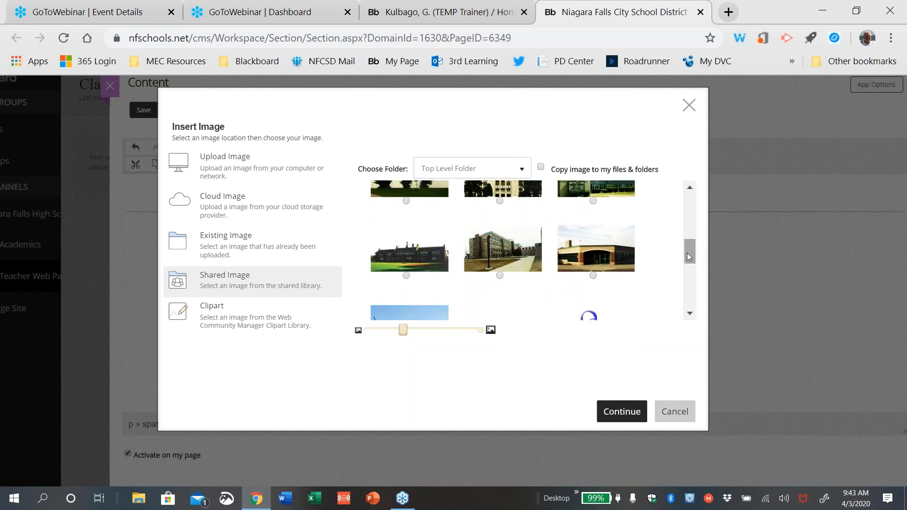
drag(690, 257, 687, 266)
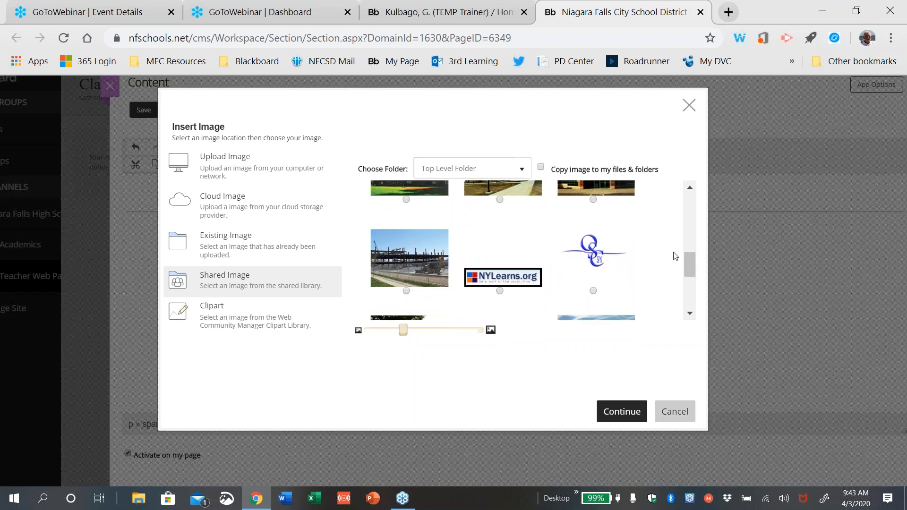
drag(686, 263, 686, 296)
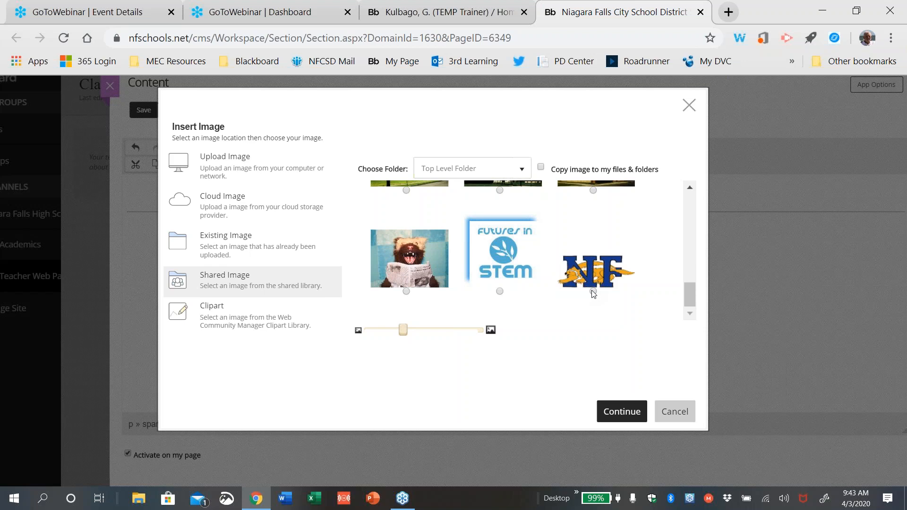
drag(687, 291, 670, 257)
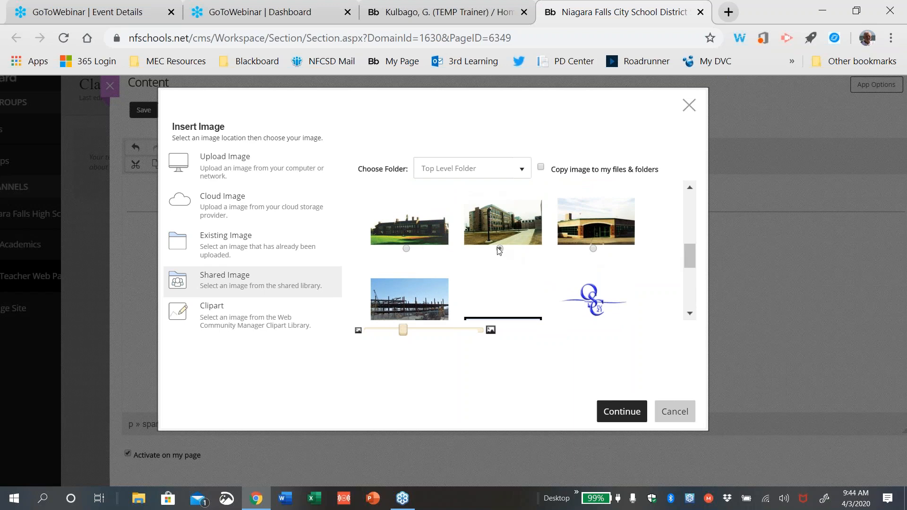
click(499, 248)
Continue to the photo's attributes and enter alt text 'Picture of Niagara Falls High School'
click(621, 412)
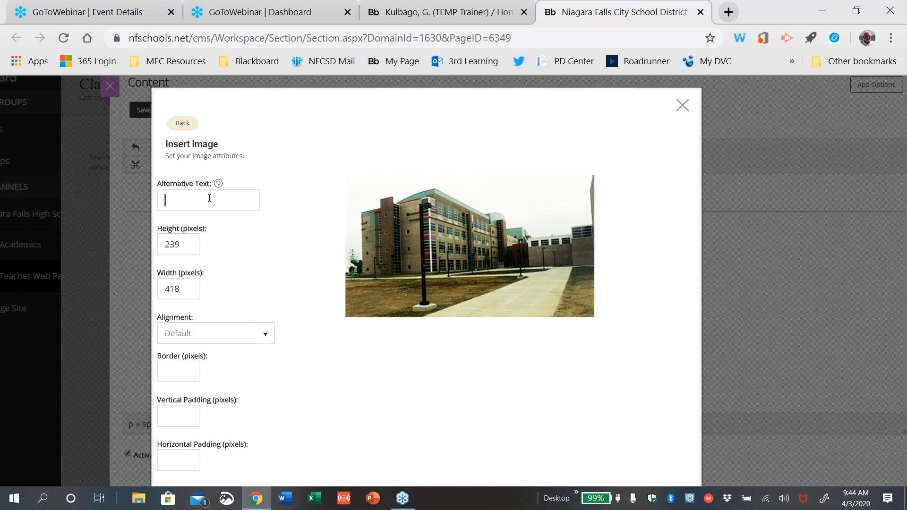
text(Picture)
text( of)
text( Niagara)
text( Falls)
text( High)
text( Sch)
text(ool)
scroll(522, 344, down, 1)
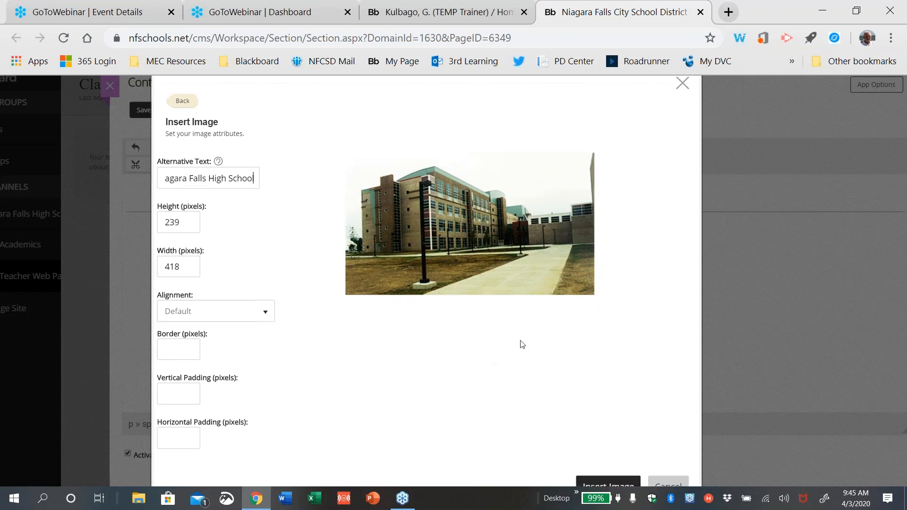
scroll(521, 345, down, 1)
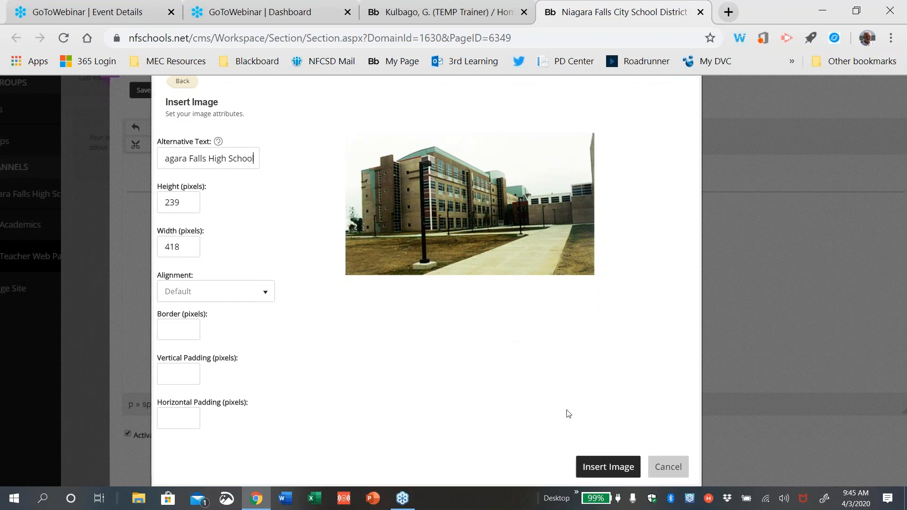
Insert the school photo into the page below the email link and select it
click(613, 465)
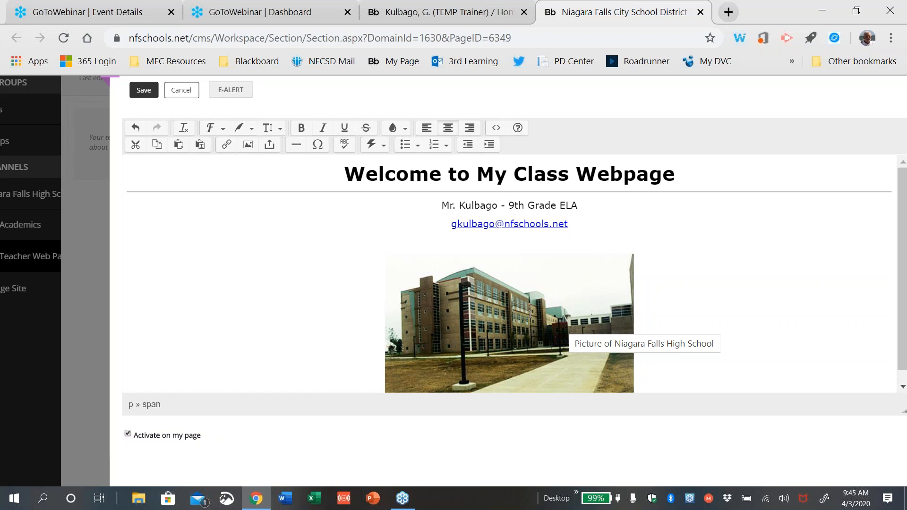
click(530, 314)
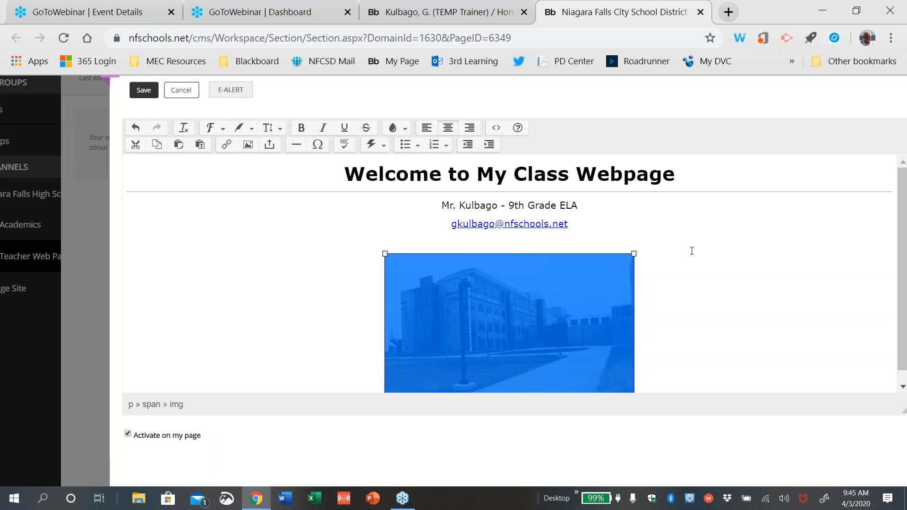
Drag the school photo's corner handle to shrink it to about 346 × 198
click(684, 302)
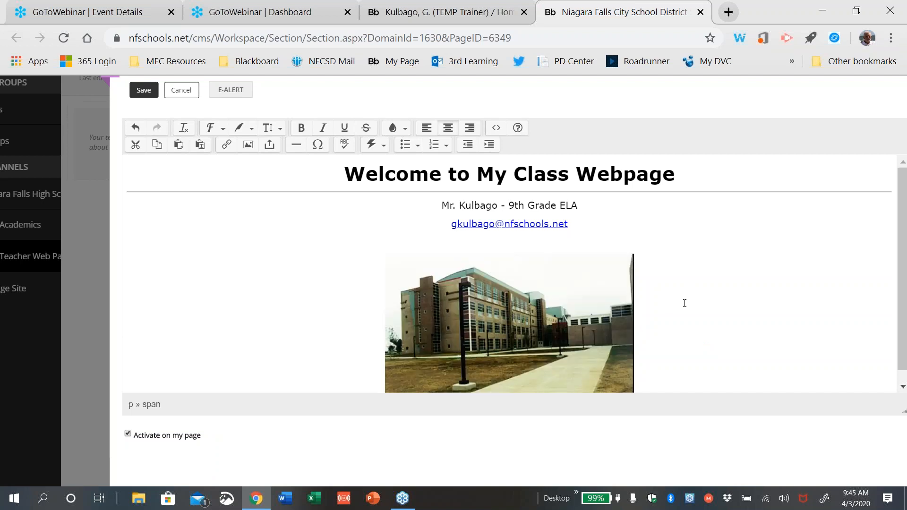
click(530, 319)
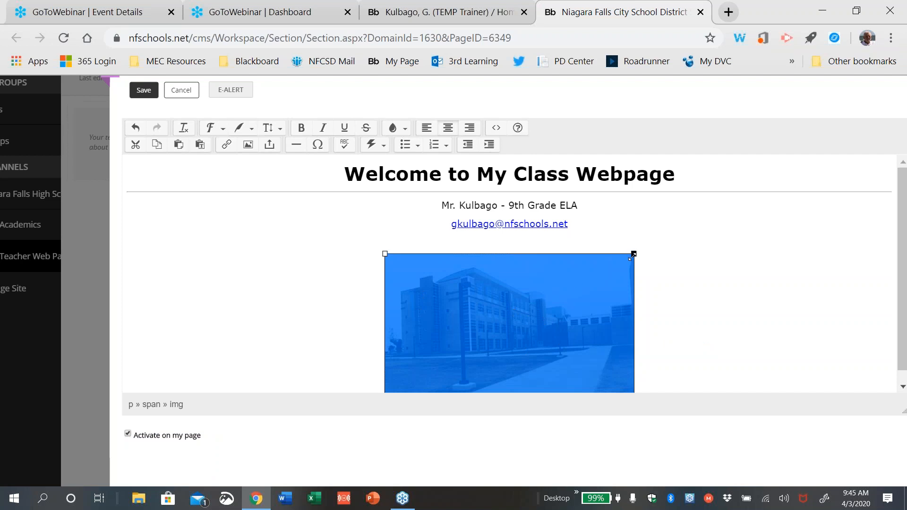
drag(633, 255, 551, 318)
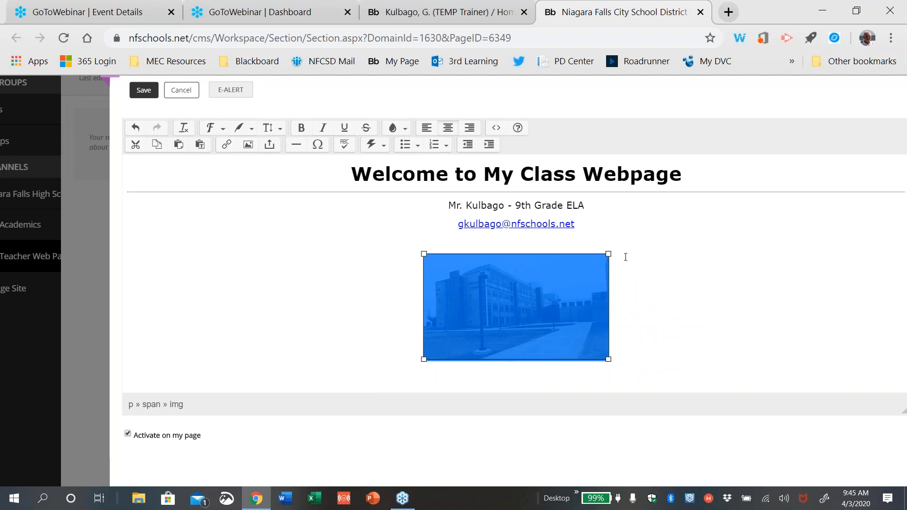
Add an empty line after the resized school photo
click(664, 272)
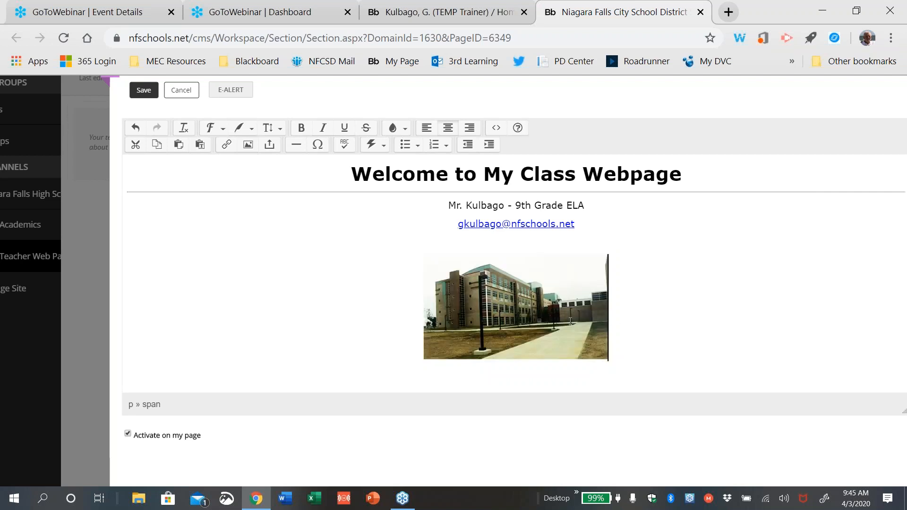
key(Return)
key(Return)
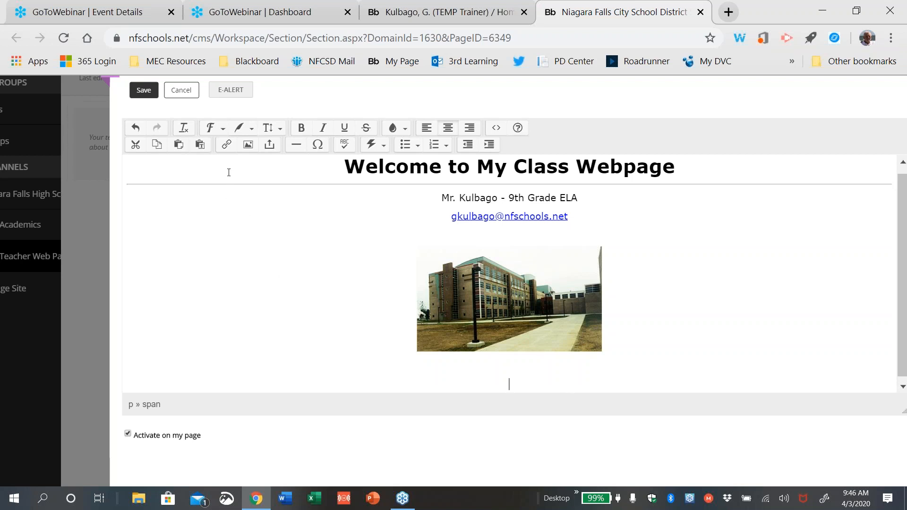
Start a new link of the Web Address type
click(226, 144)
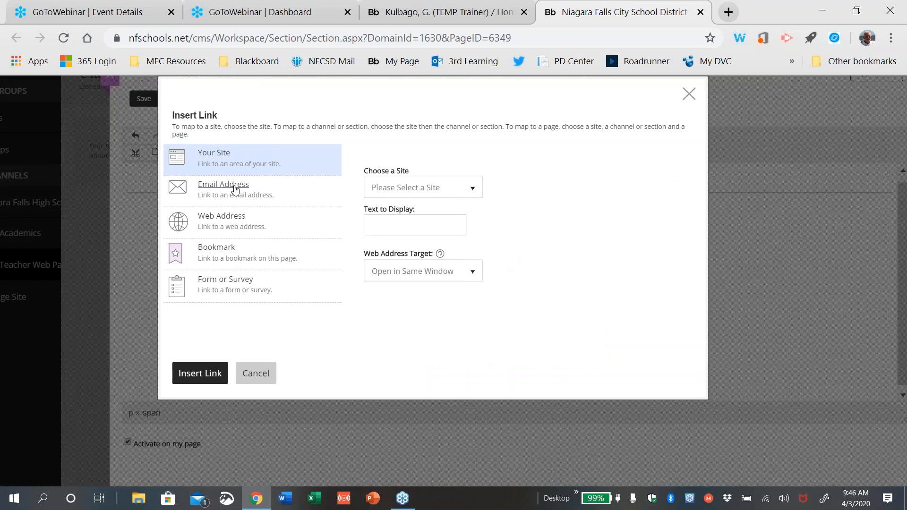
click(226, 220)
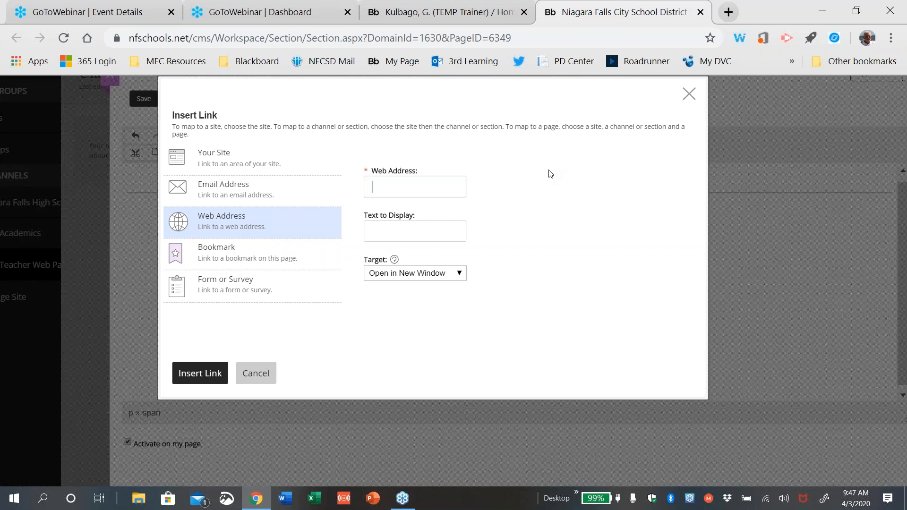
text(www.duckduckgo.com)
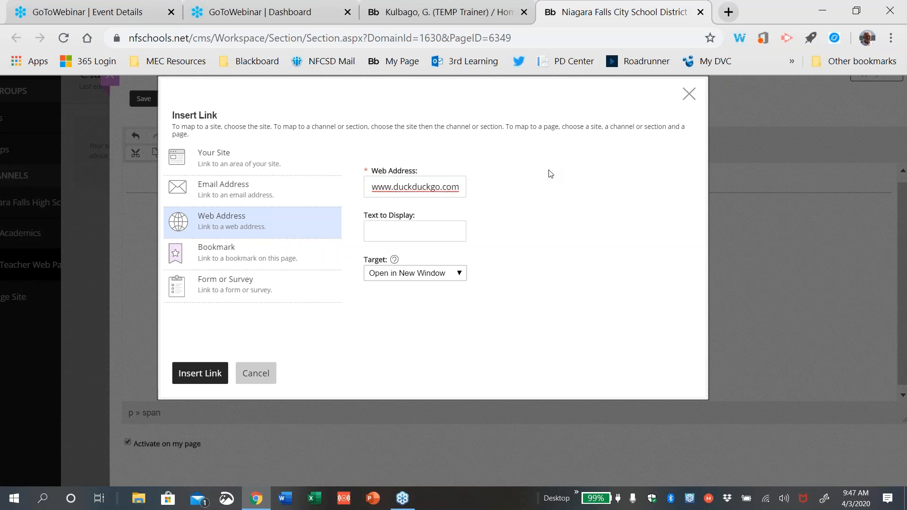
click(391, 231)
text(Click to g)
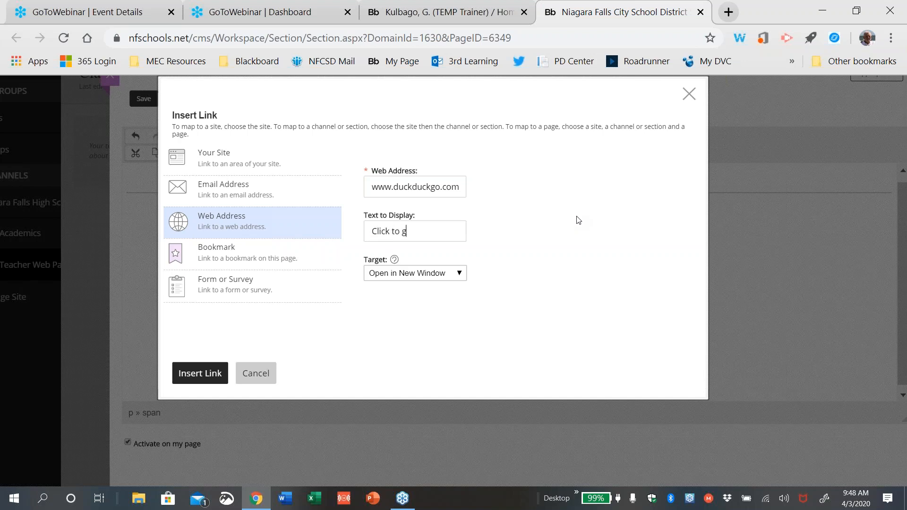
text(o to DuckDuckGo)
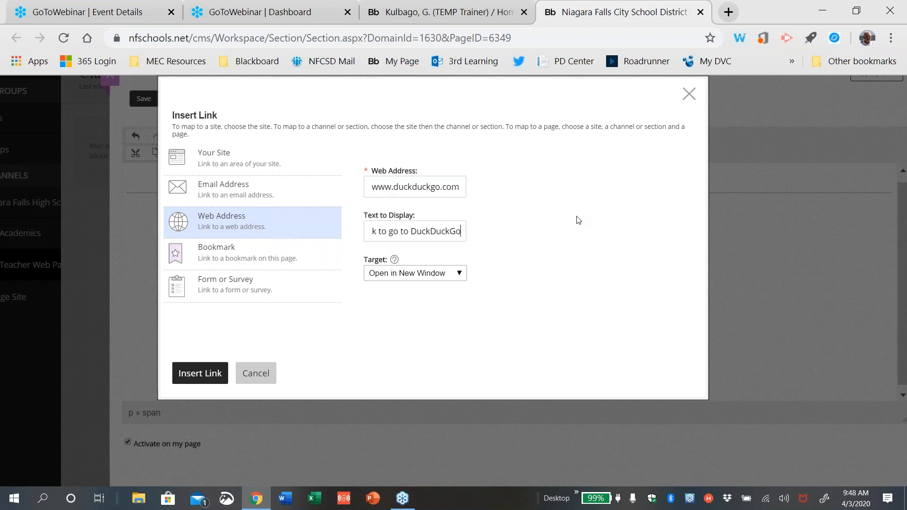
text( Sear)
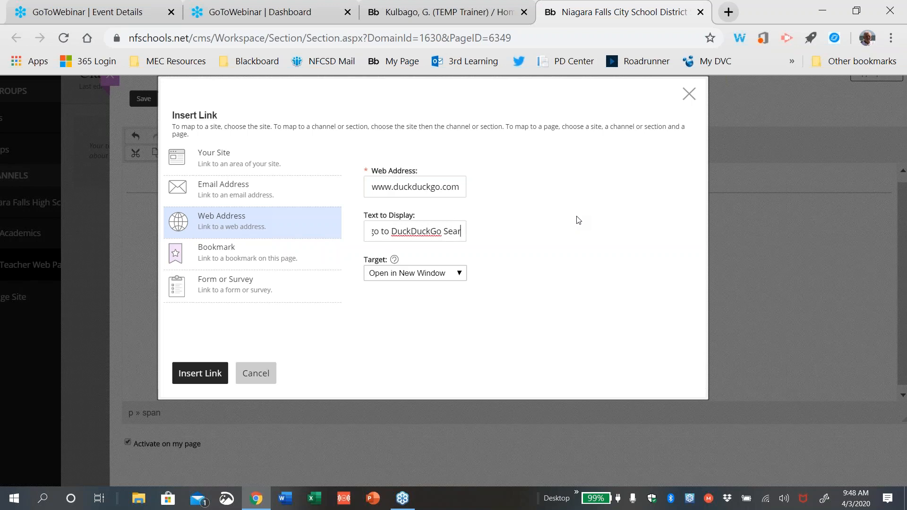
text(ch E)
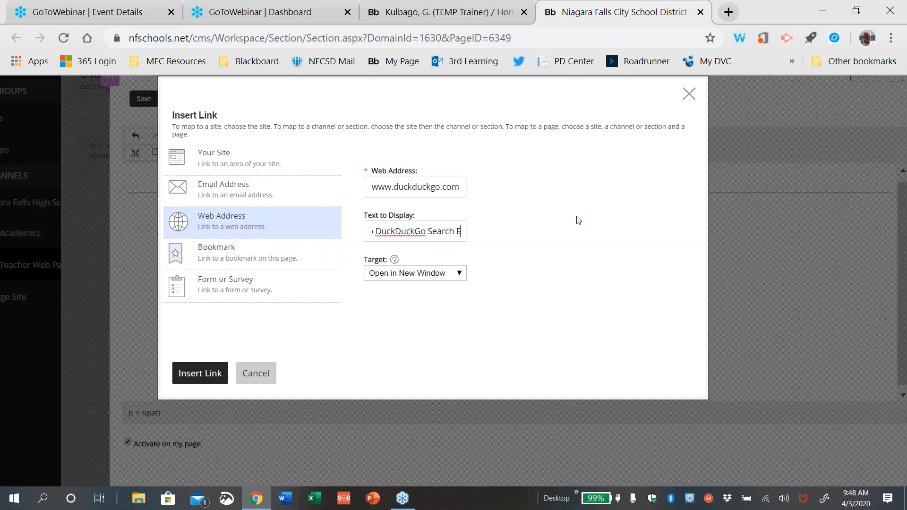
text(ngine)
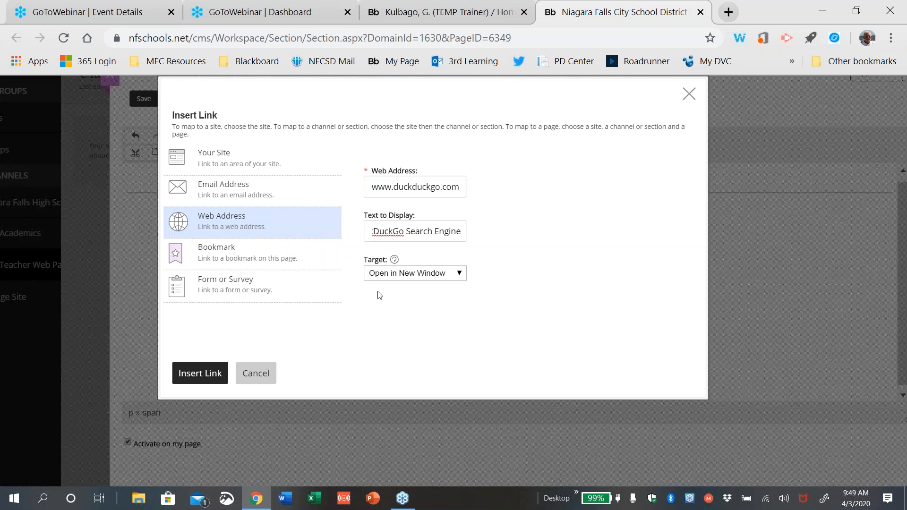
Insert the DuckDuckGo link below the photo and start a new line after it
click(214, 373)
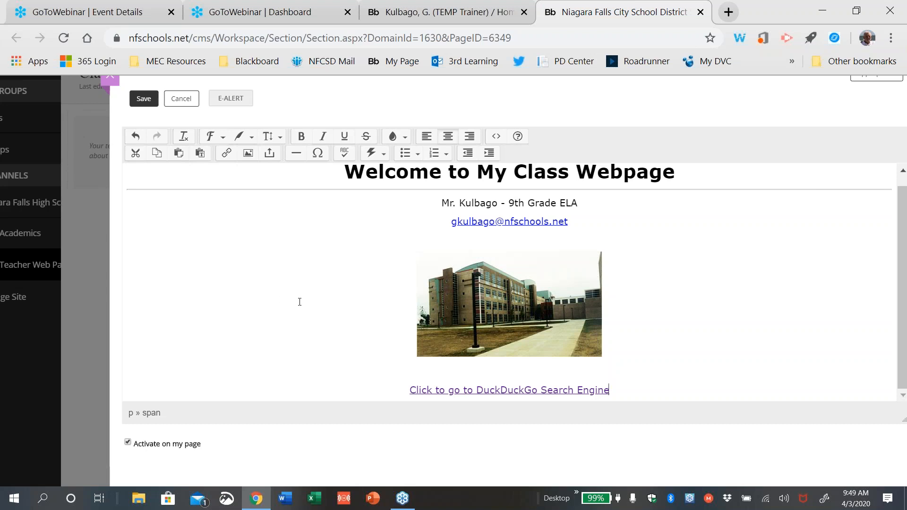
key(Return)
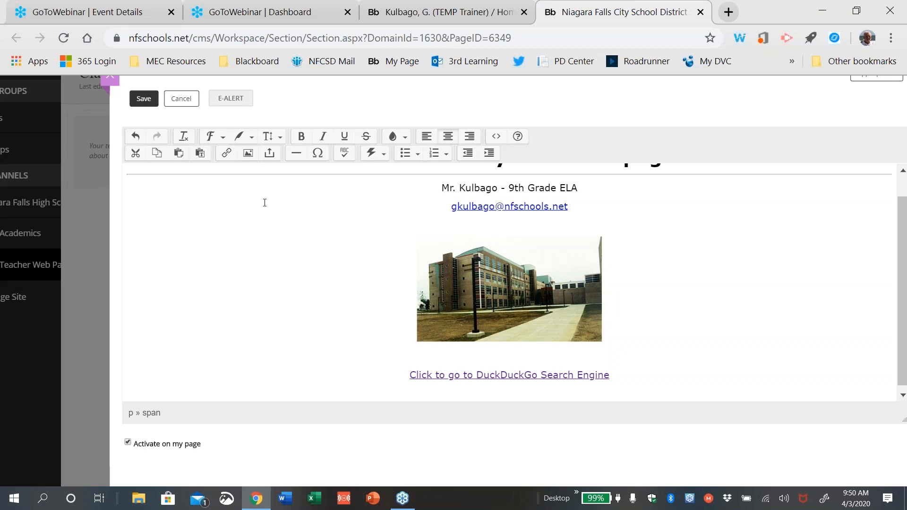
Start an Insert File link with Upload File and browse the computer's Desktop
click(271, 155)
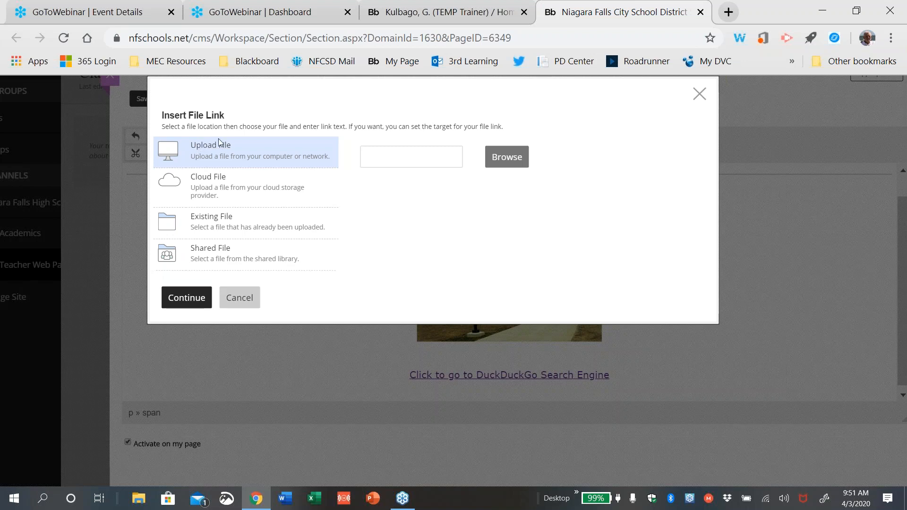
click(509, 159)
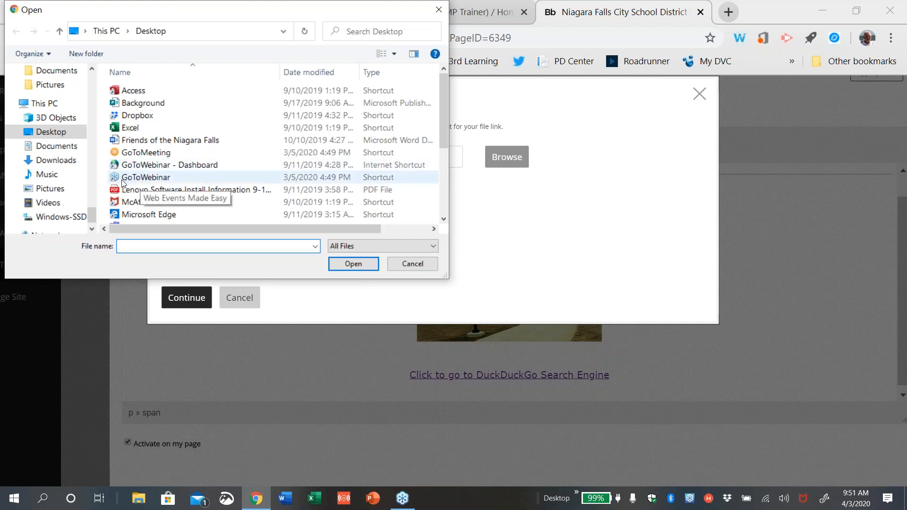
Choose the Word Study Assignment PDF on the Desktop as the file to upload
drag(441, 132, 437, 198)
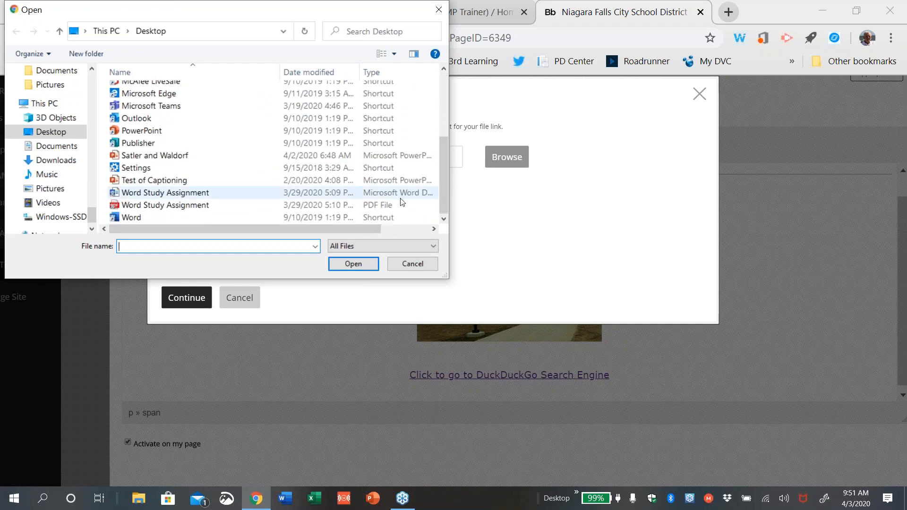
click(200, 207)
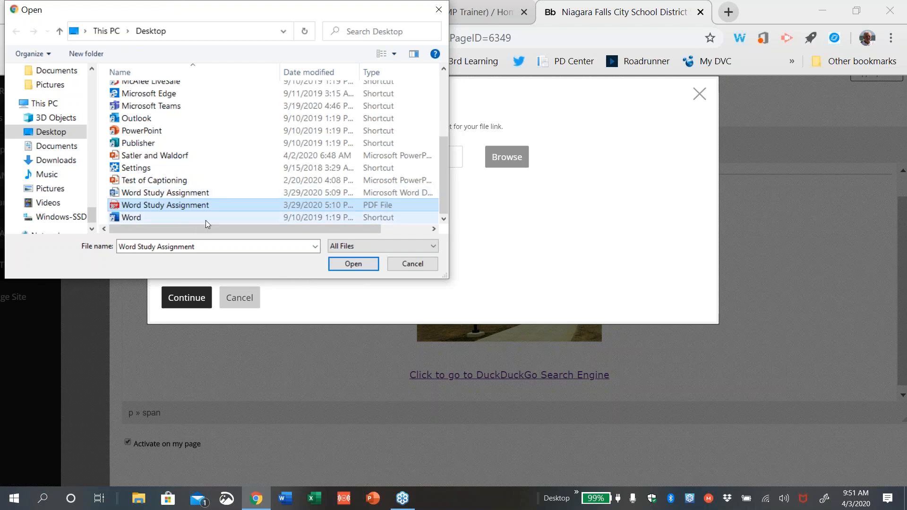
click(350, 264)
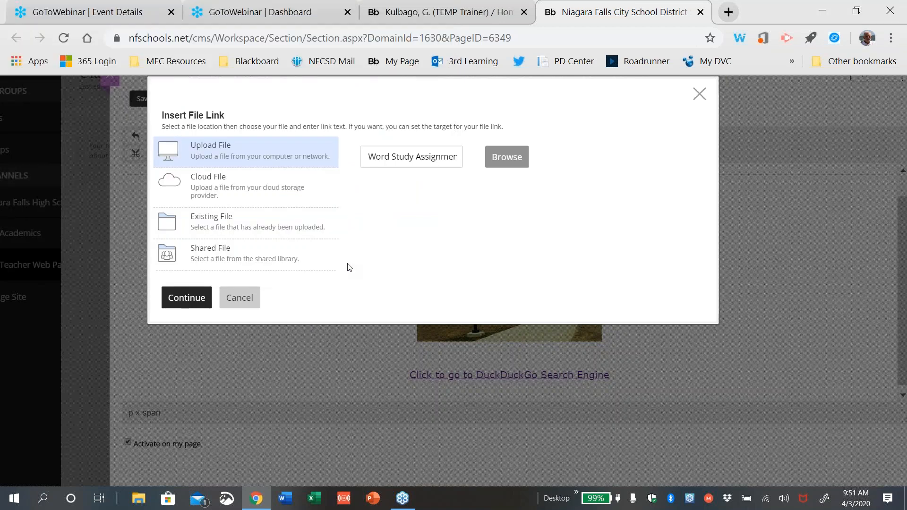
Upload the Word Study file, label its link 'Vocabulary Exercise', and open it in a new window
click(181, 297)
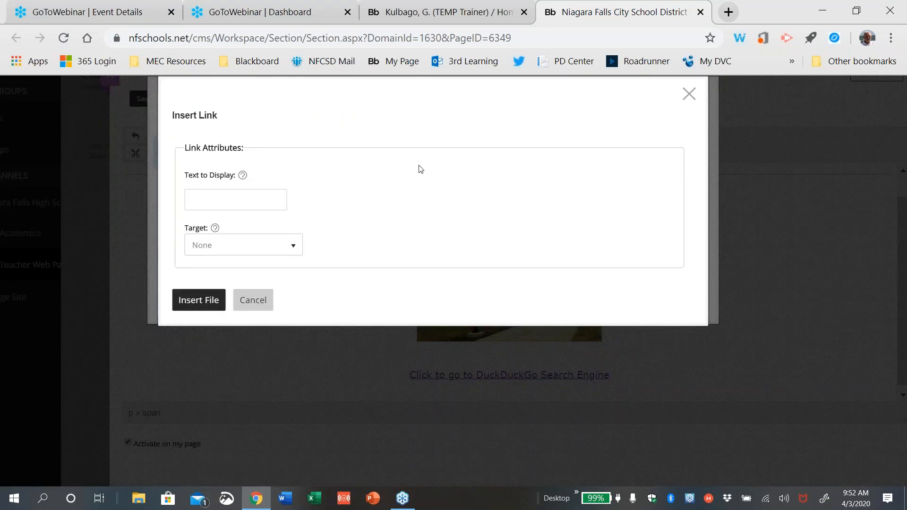
text(Vocabulary Exerscise)
click(294, 246)
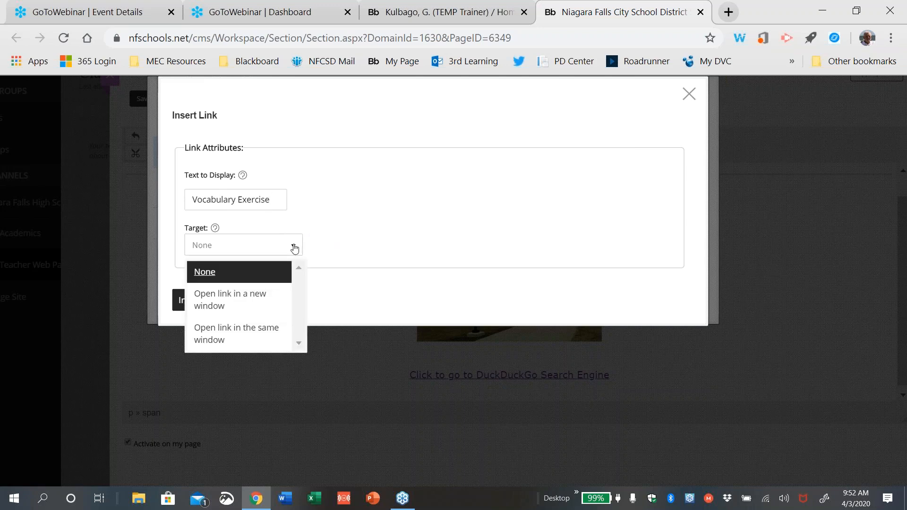
click(260, 299)
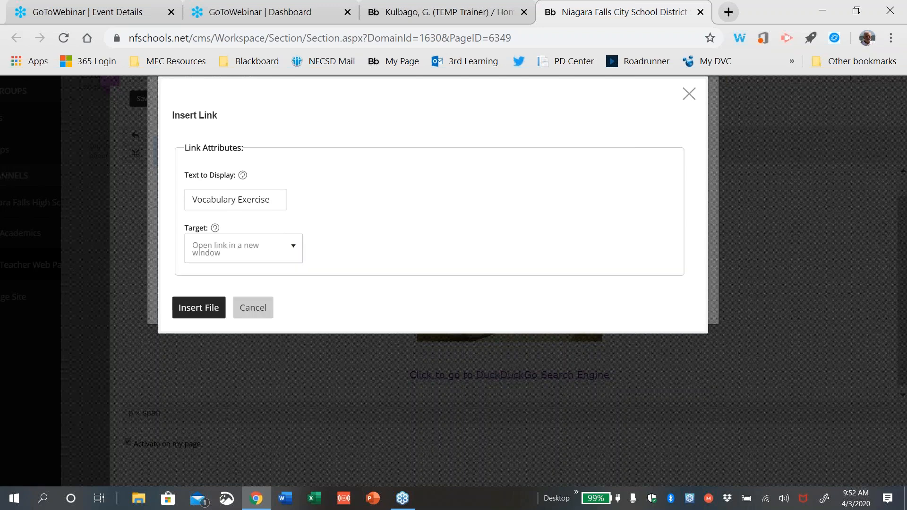
Insert the Vocabulary Exercise link below the DuckDuckGo link and scroll the editor down
click(198, 308)
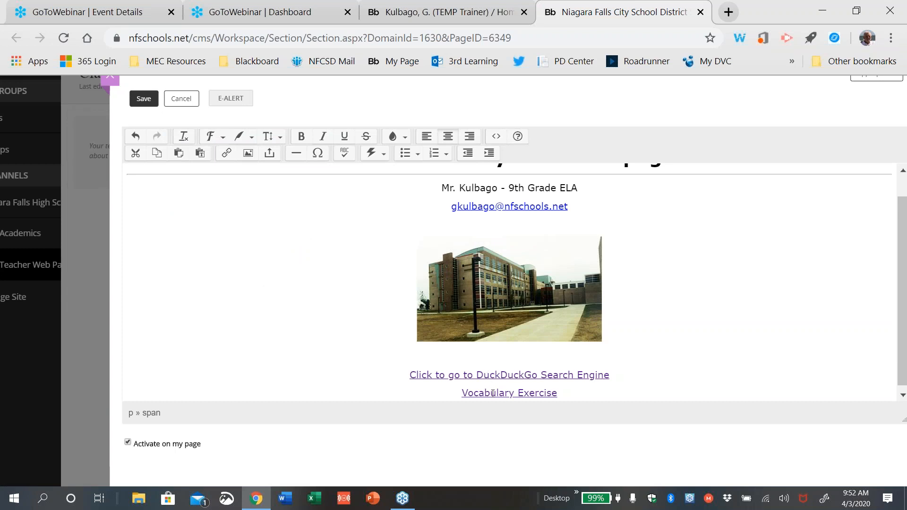
drag(903, 283, 903, 310)
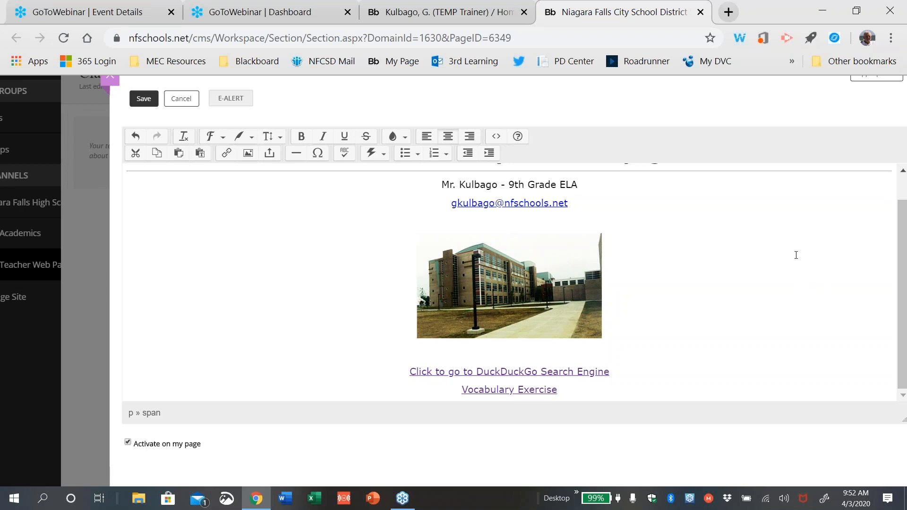
Start a new file link and upload Word Study Assignment.docx from the computer
click(270, 154)
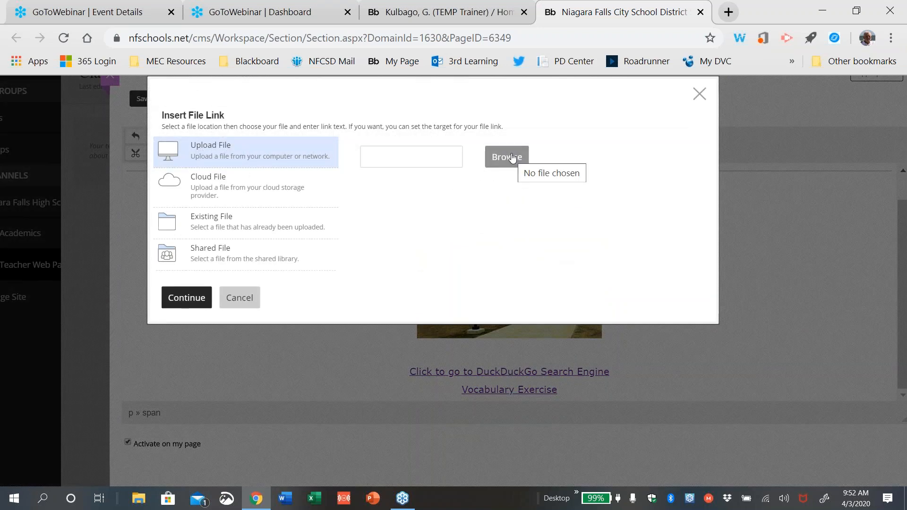
click(512, 157)
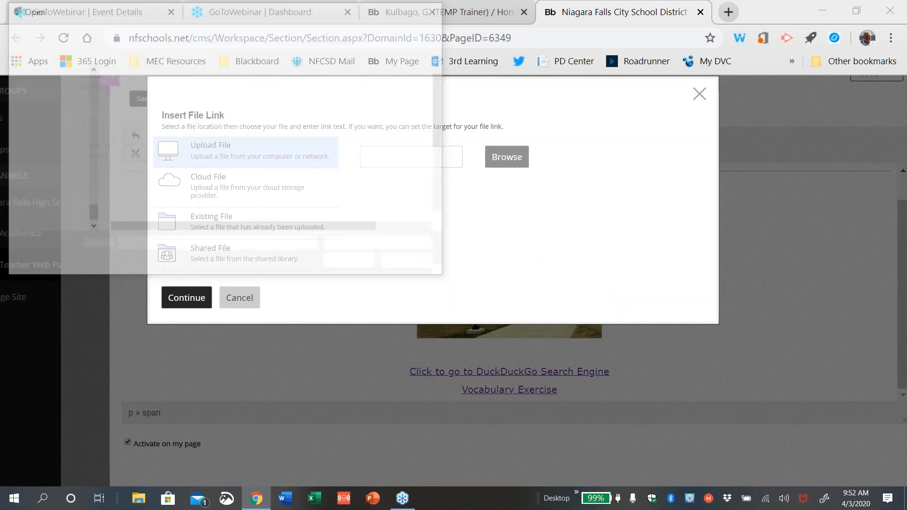
drag(441, 119, 441, 205)
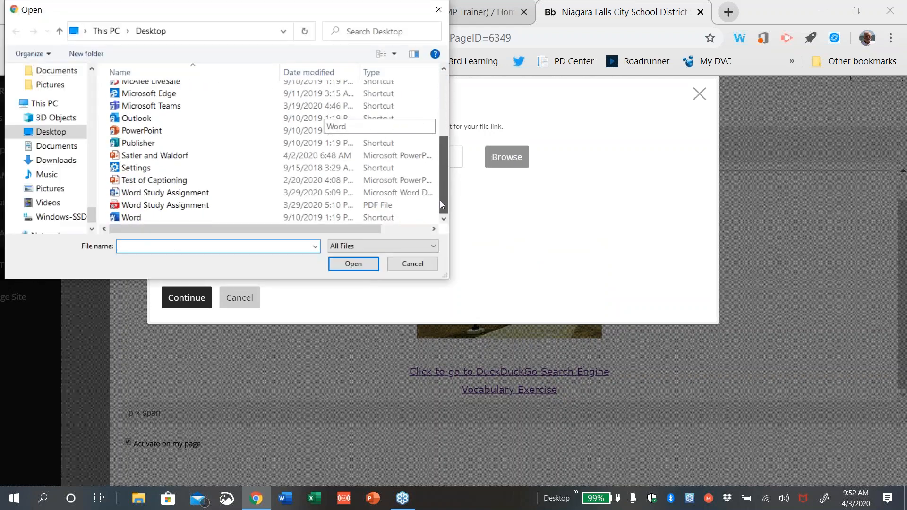
click(192, 196)
click(336, 264)
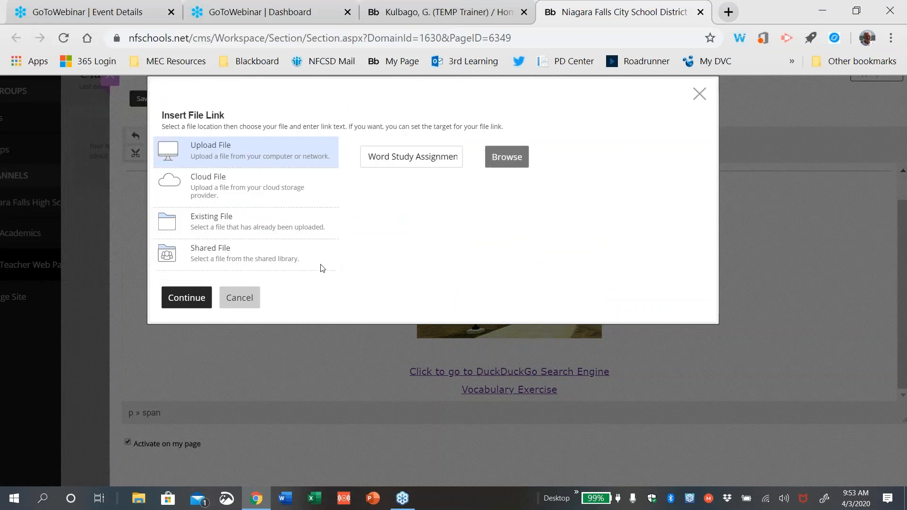
click(202, 297)
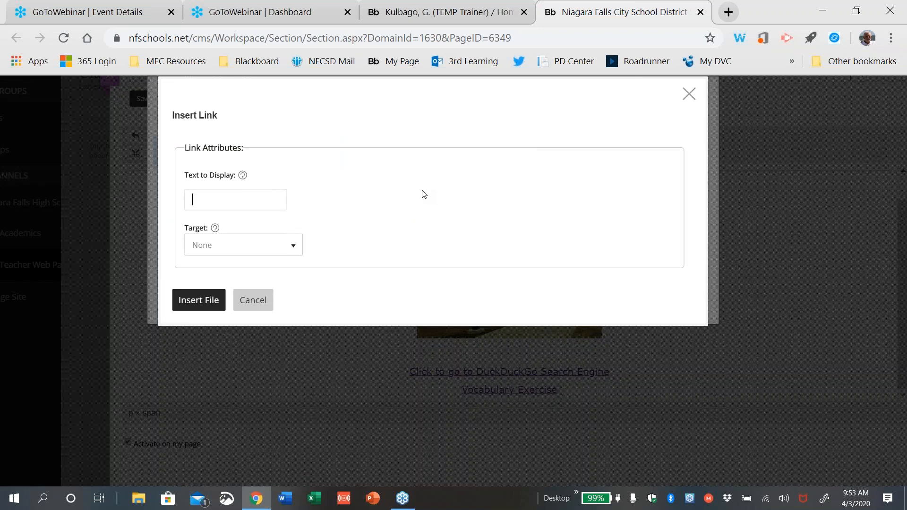
Label the link 'Word Study in MS Word', open it in a new window, and insert it
text(W)
key(BackSpace)
text(Word Study in MS Word)
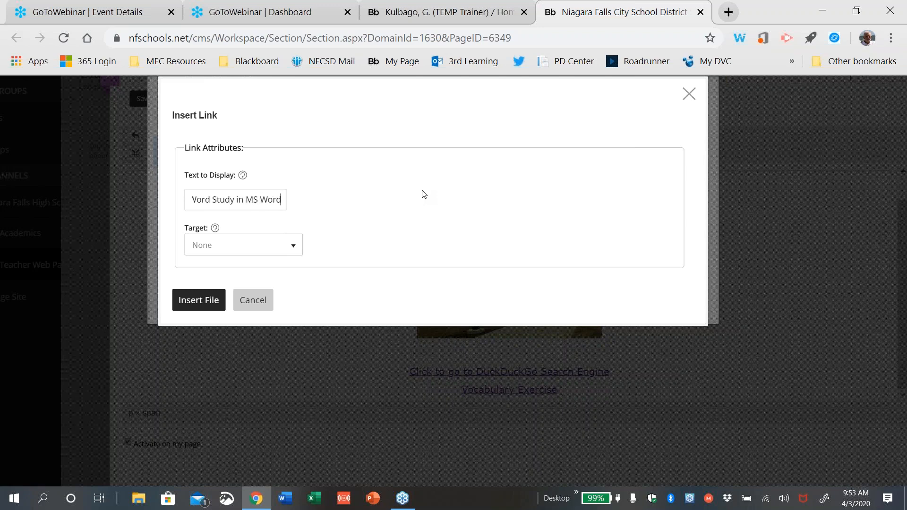
click(294, 247)
click(275, 297)
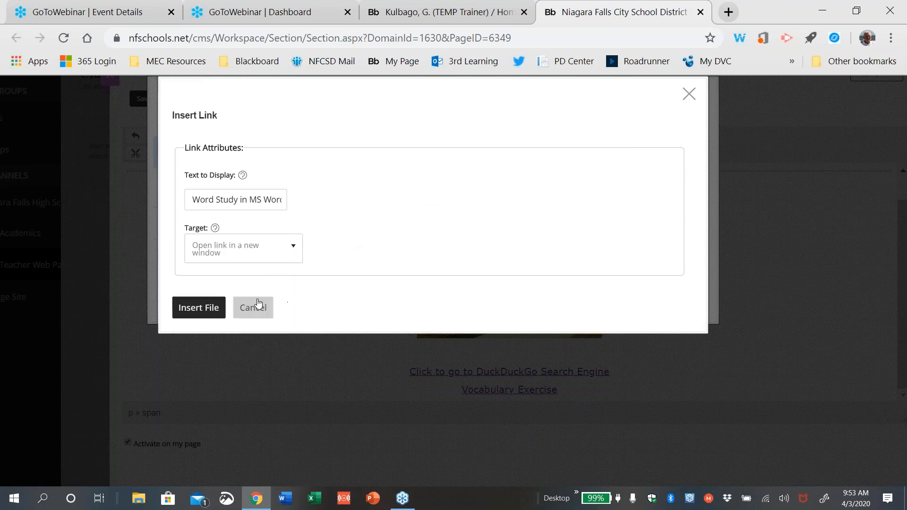
click(212, 308)
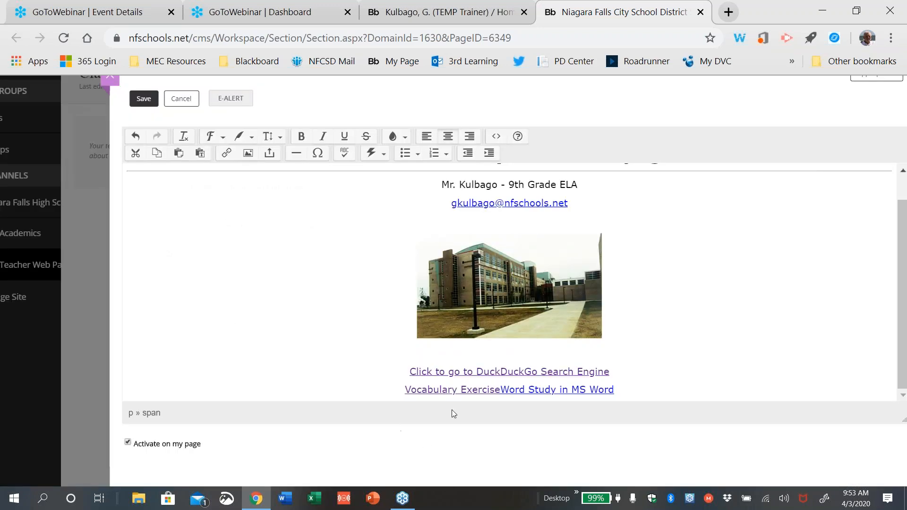
Save the class webpage, close the editor and preview, and switch to the public school site tab
scroll(893, 283, up, 1)
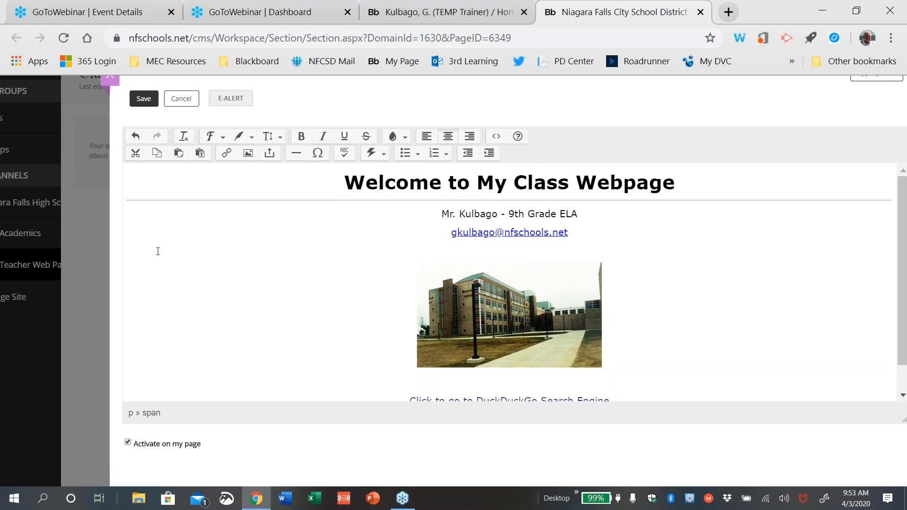
click(140, 101)
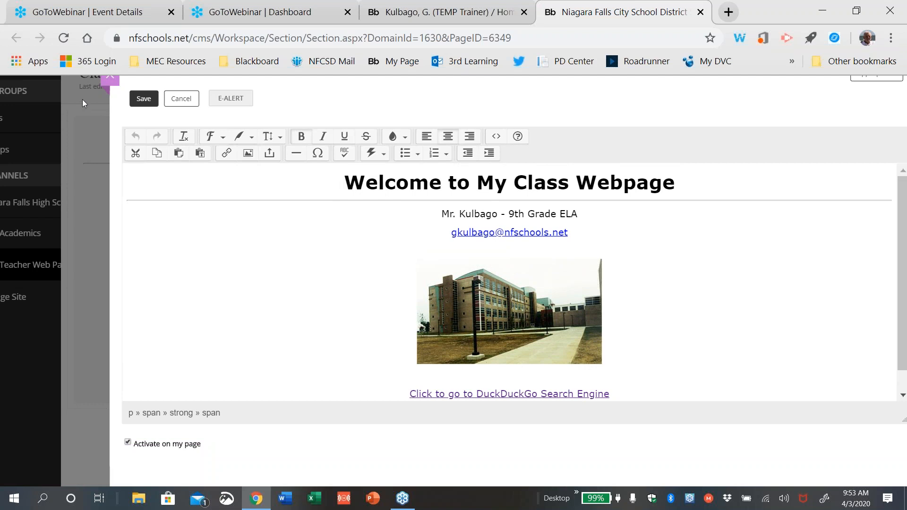
click(112, 81)
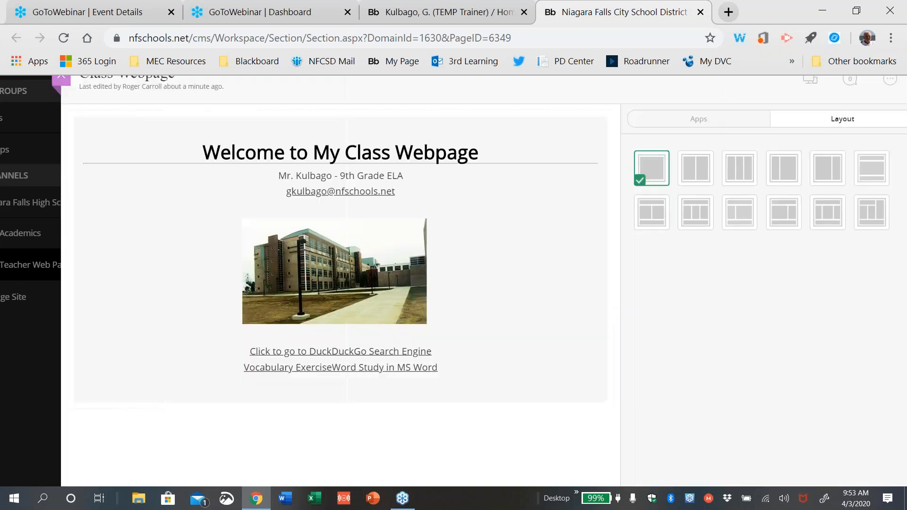
click(65, 79)
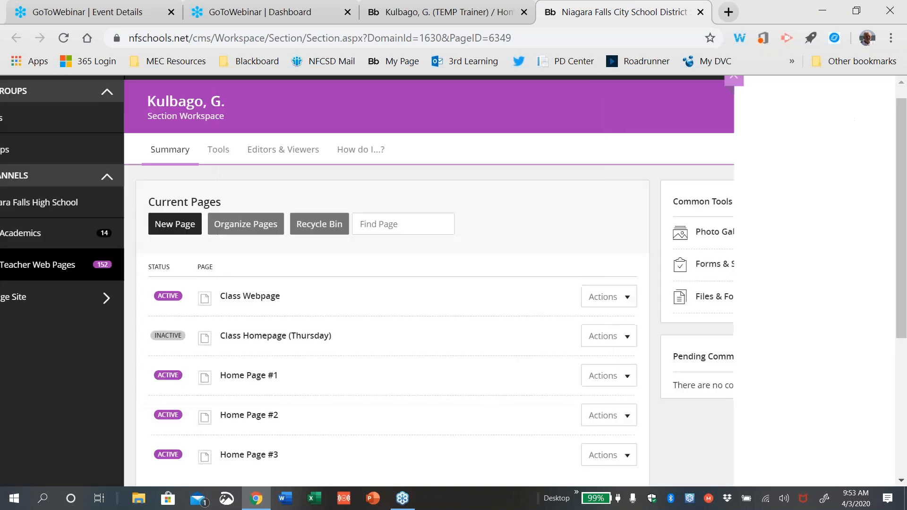
click(465, 14)
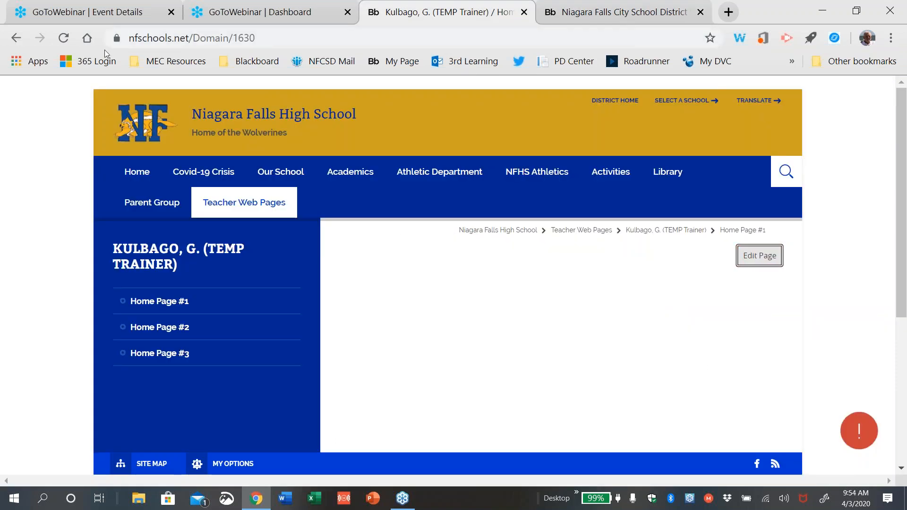
Reload the public teacher page and scroll down to the new Class Webpage heading, photo and links
click(64, 39)
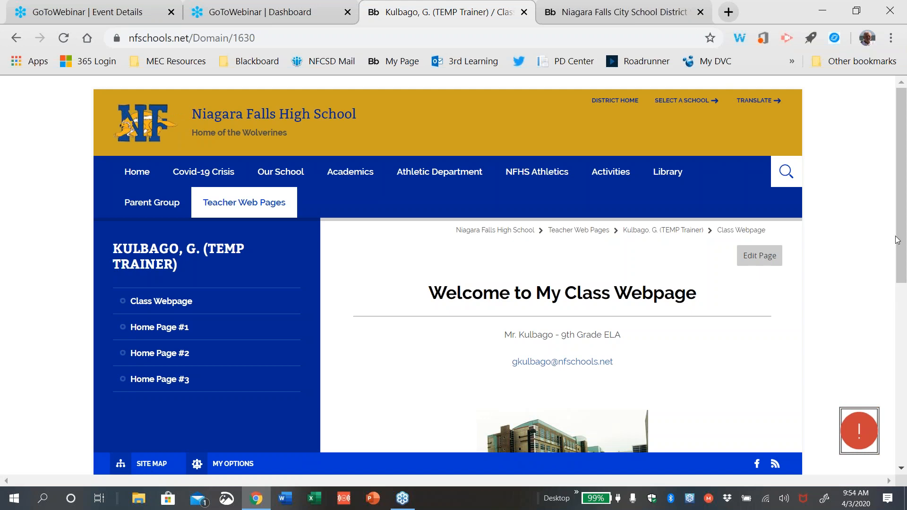
drag(902, 232, 902, 268)
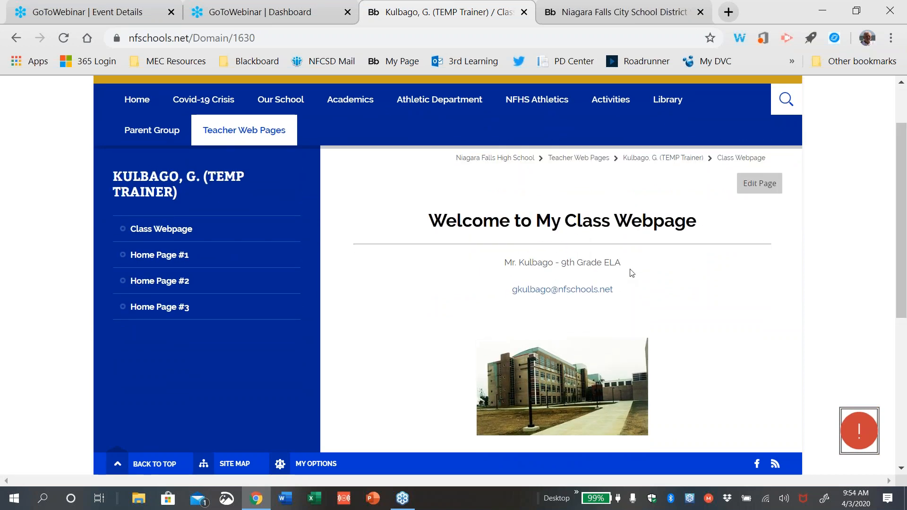
drag(904, 241, 904, 286)
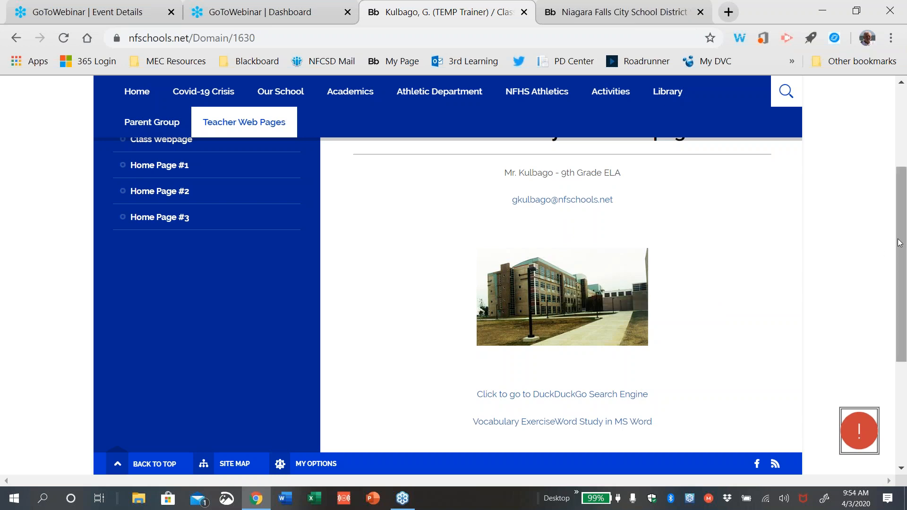
scroll(894, 262, down, 1)
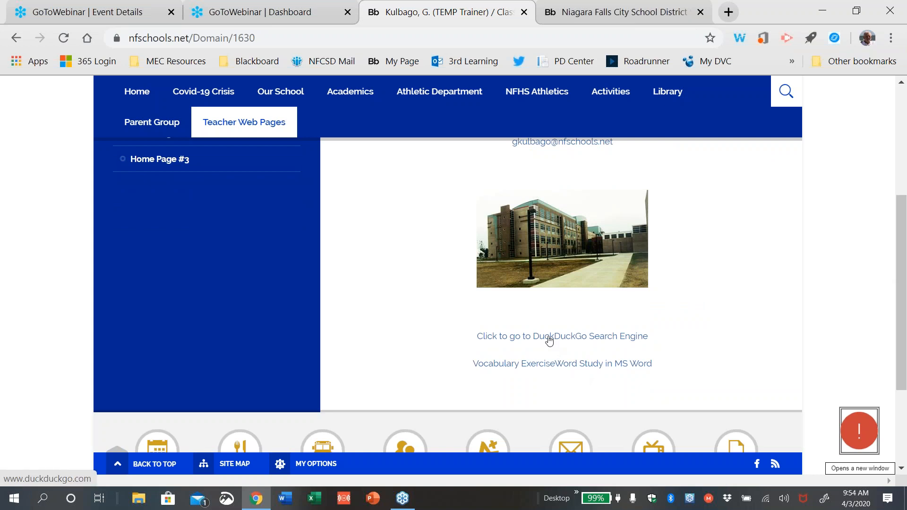
Open the DuckDuckGo Search Engine link in a new tab, then return to the school page tab
click(549, 338)
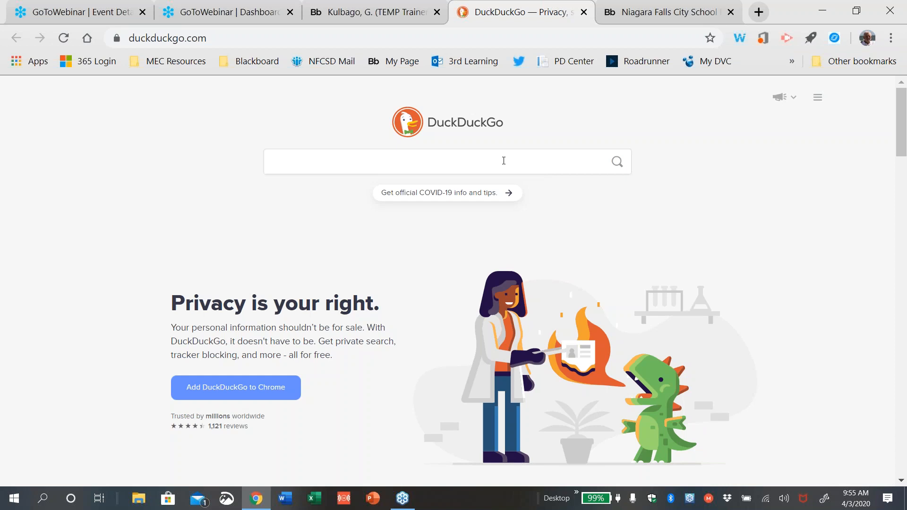
click(390, 14)
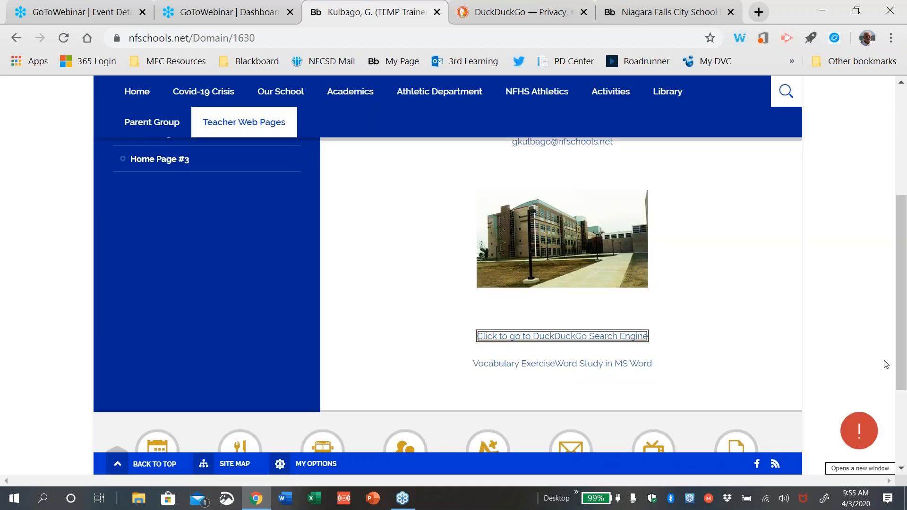
Open the Vocabulary Exercise PDF in a new tab, return, then download Word Study in MS Word
drag(903, 318, 896, 347)
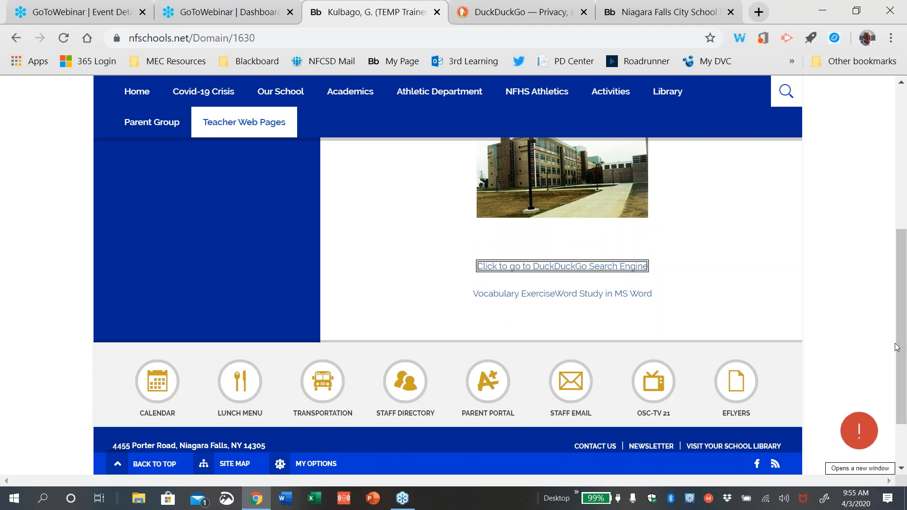
click(521, 294)
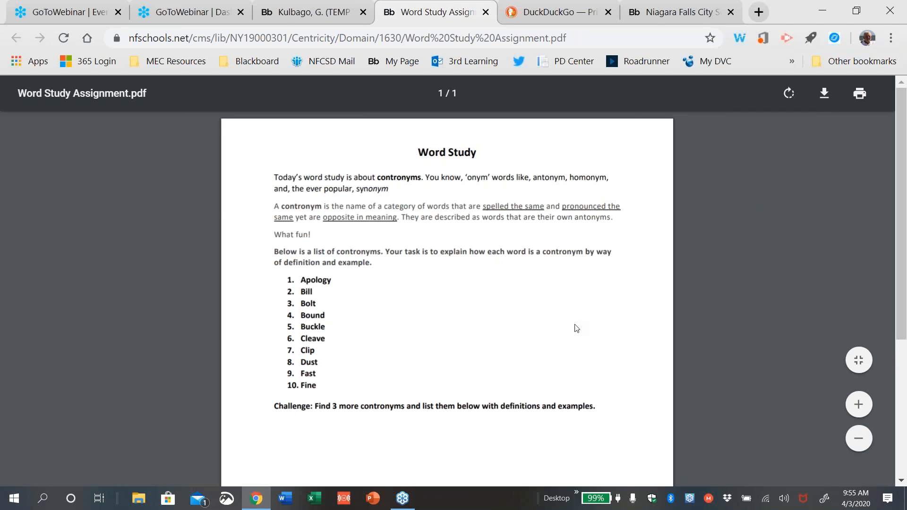
click(317, 16)
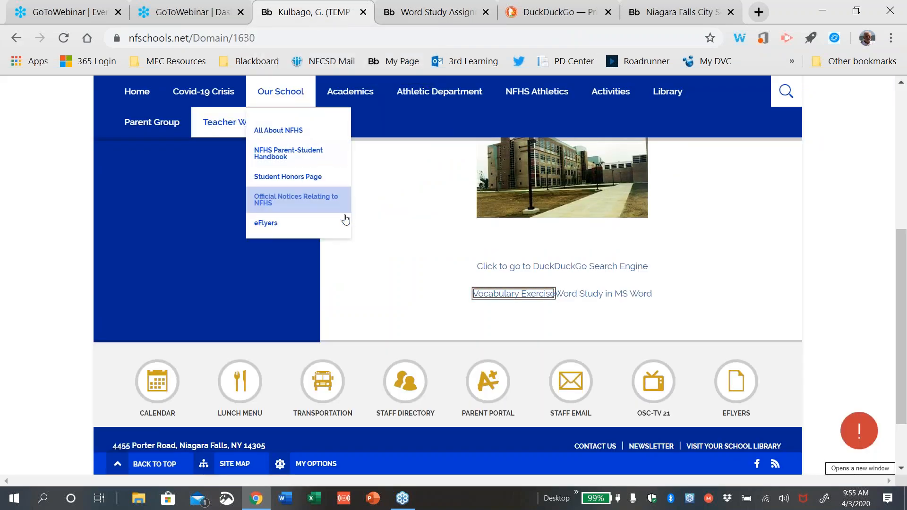
click(617, 296)
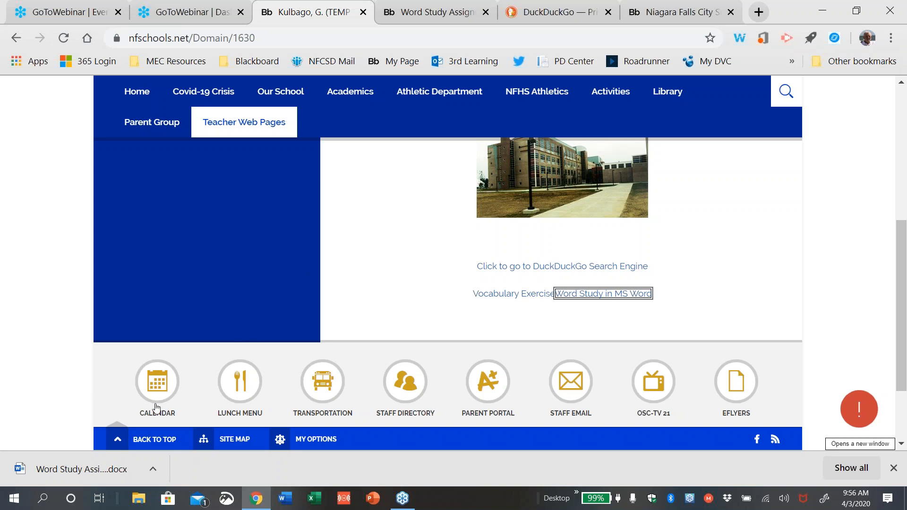
Open the downloaded Word Study .docx from the download bar and bring Word to the front
click(77, 470)
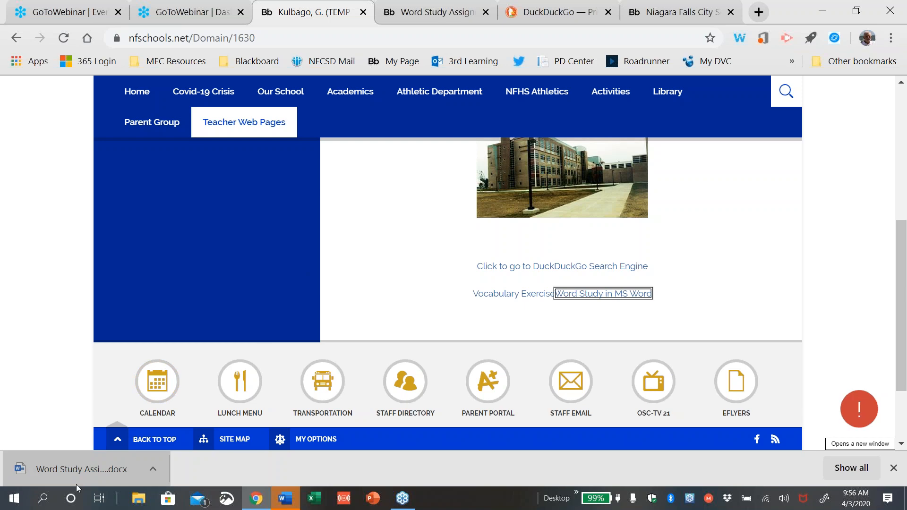
click(291, 502)
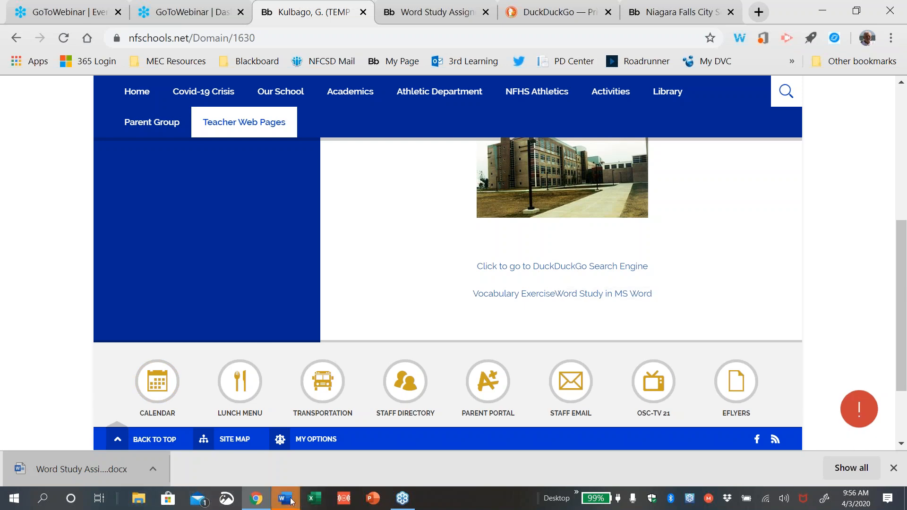
Enable editing in Word Study Assignment (1), then type and delete a test word after Fine
click(650, 63)
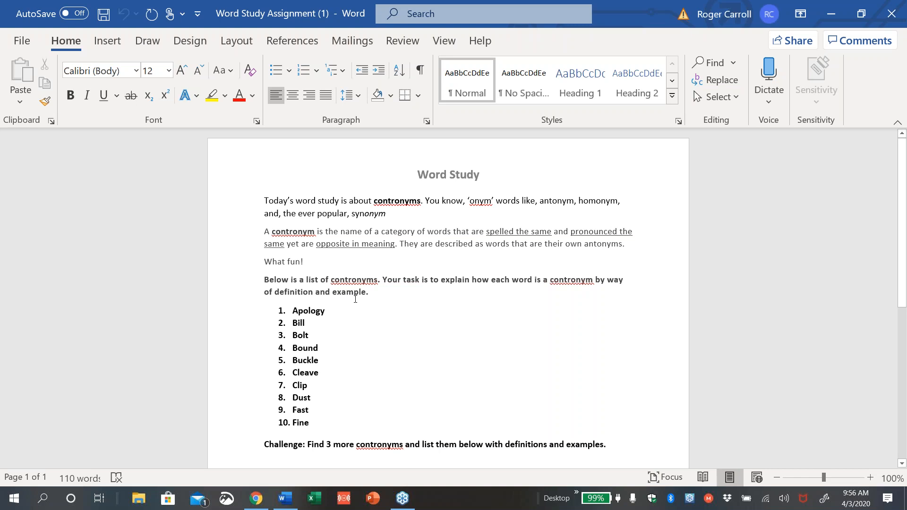
click(349, 313)
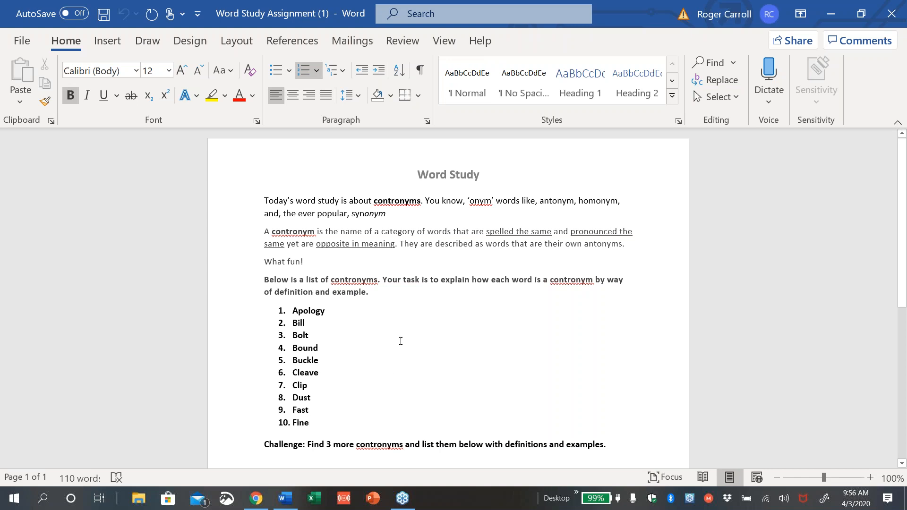
text(cha)
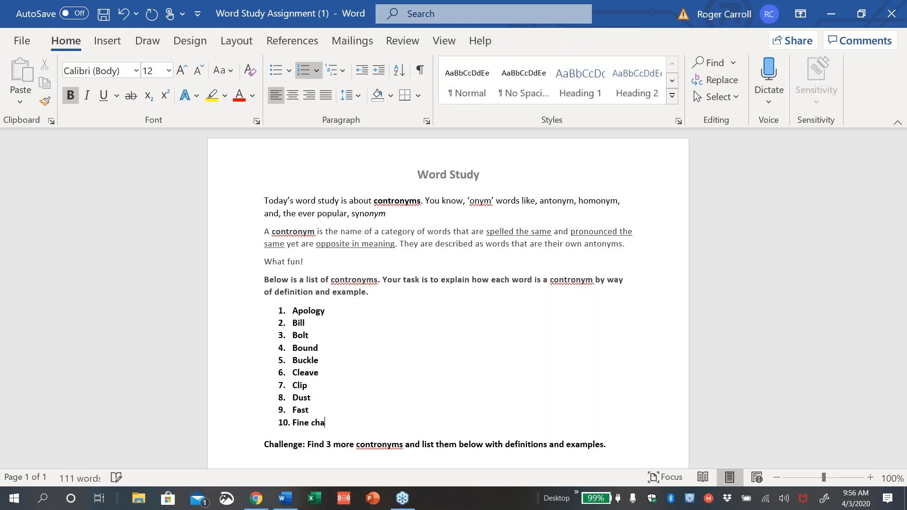
text(nge)
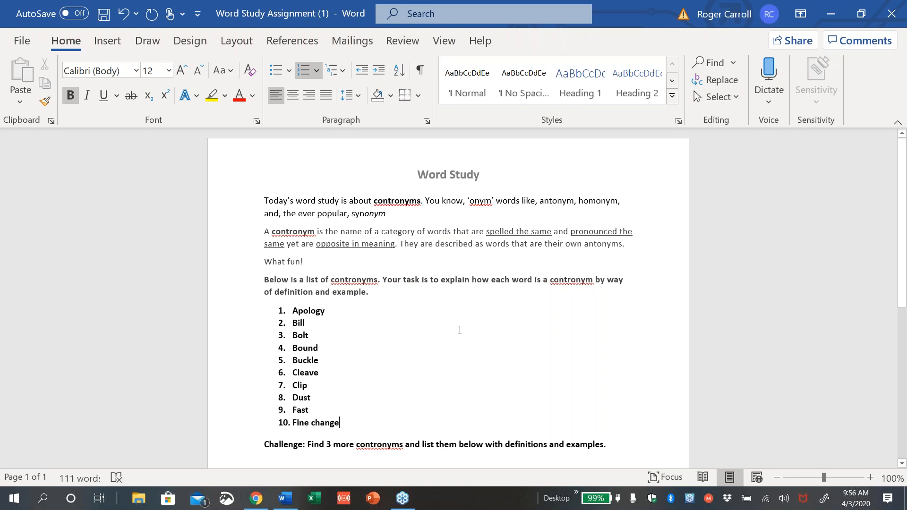
key(BackSpace)
key(BackSpace)
key(BackSpace)
key(BackSpace)
key(BackSpace)
key(BackSpace)
key(BackSpace)
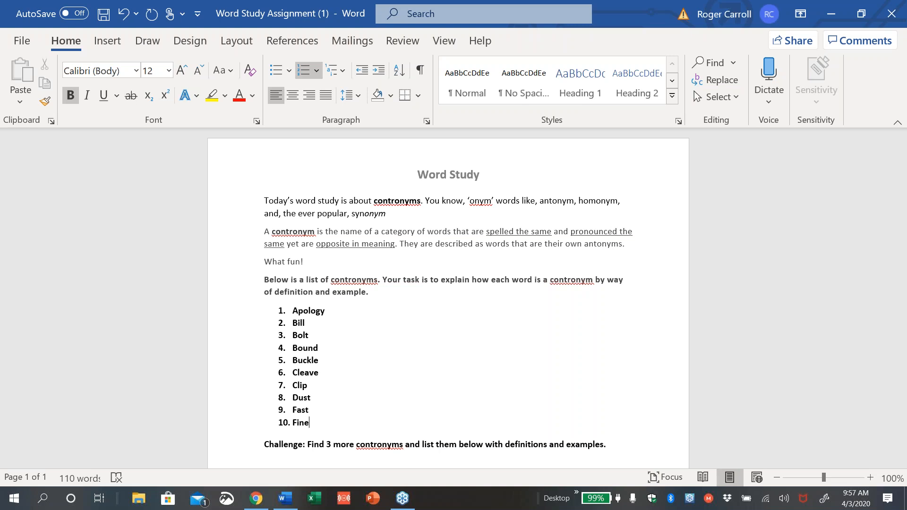
Close Word without saving changes and scroll back down the public class page
click(893, 13)
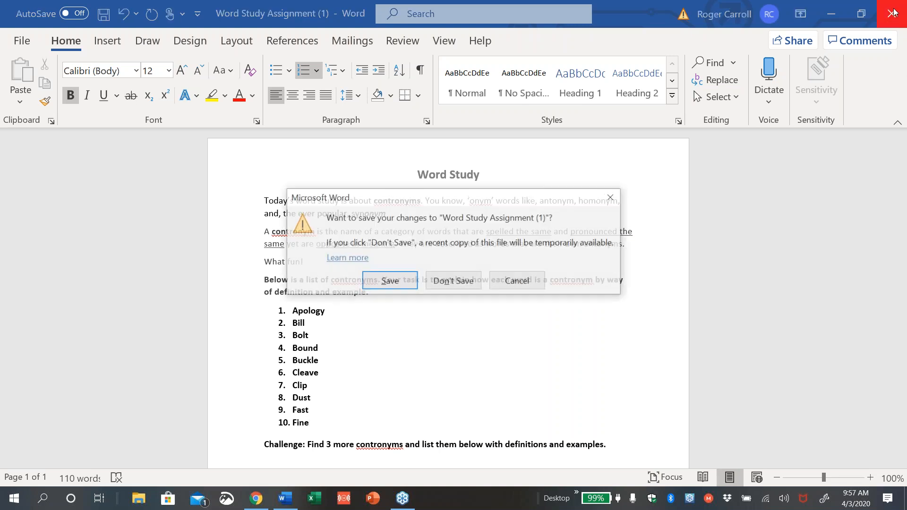
click(453, 282)
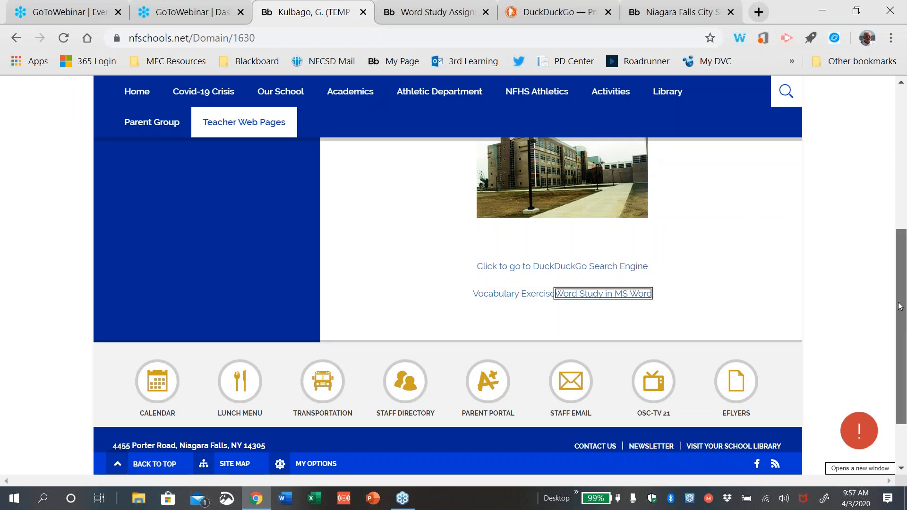
drag(902, 312, 873, 202)
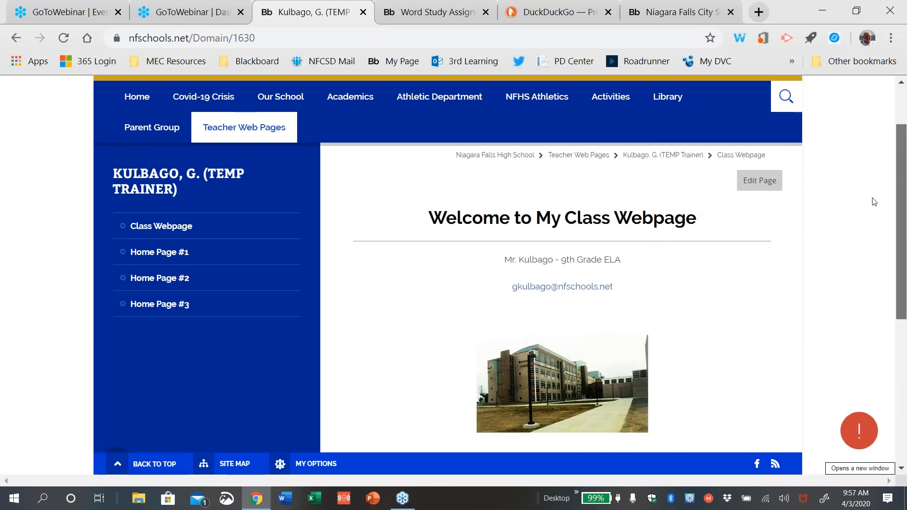
scroll(874, 198, down, 2)
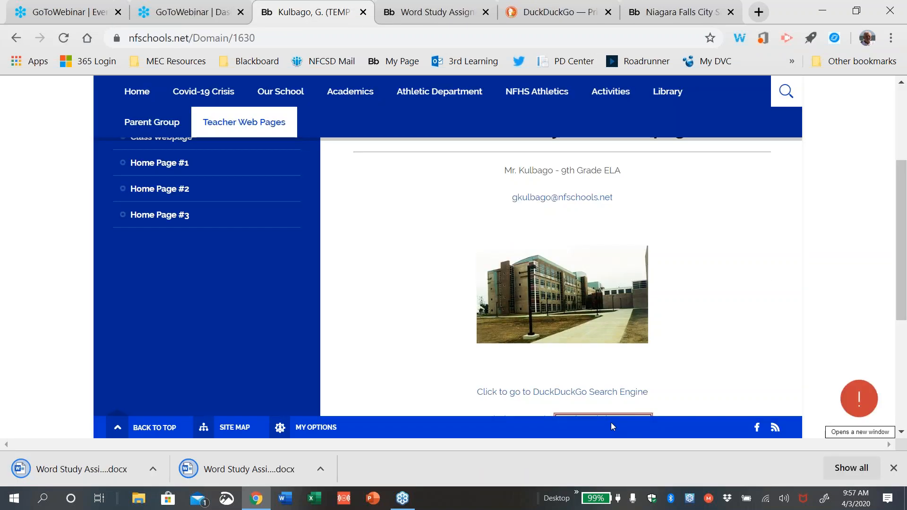
Open Word Study Assignment (3) with editing enabled, browsing Save As formats but not saving
click(82, 476)
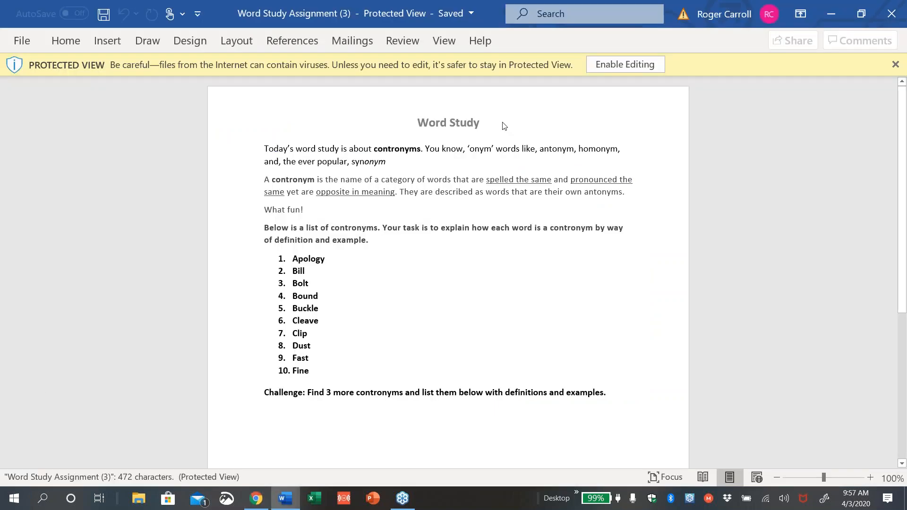
click(616, 64)
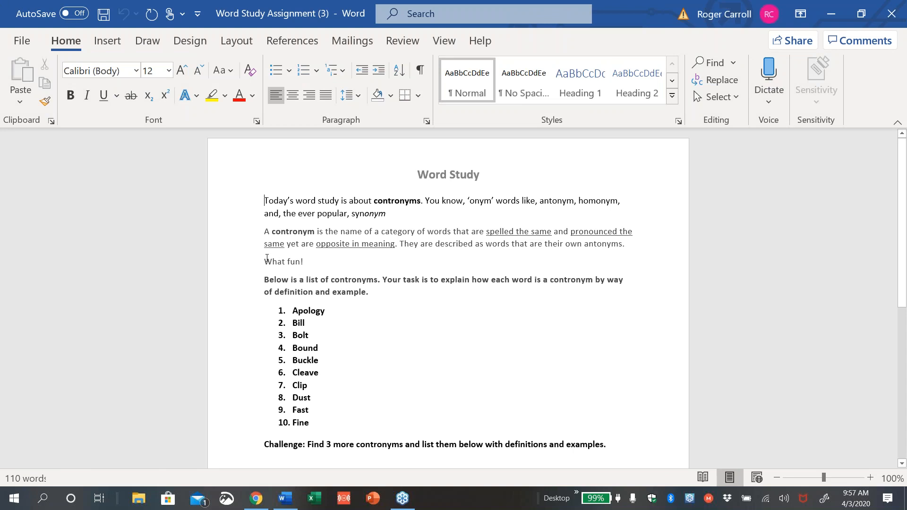
click(22, 42)
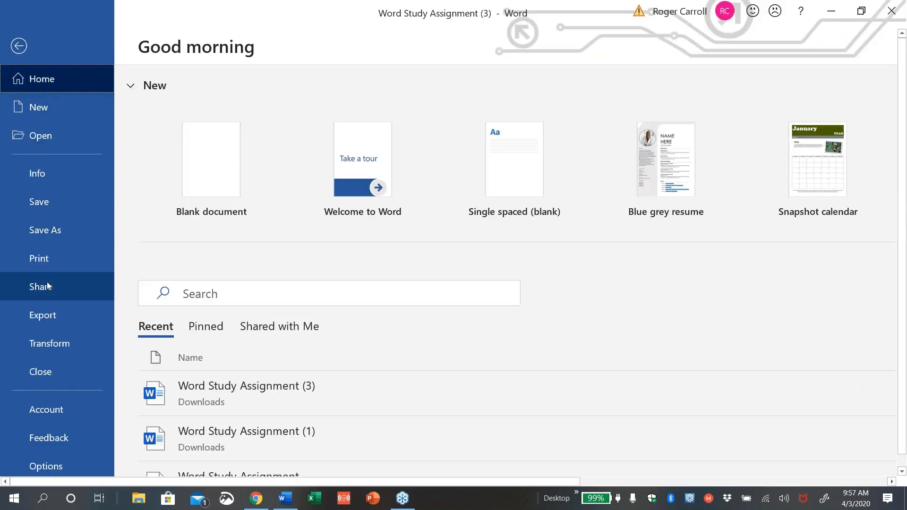
click(46, 229)
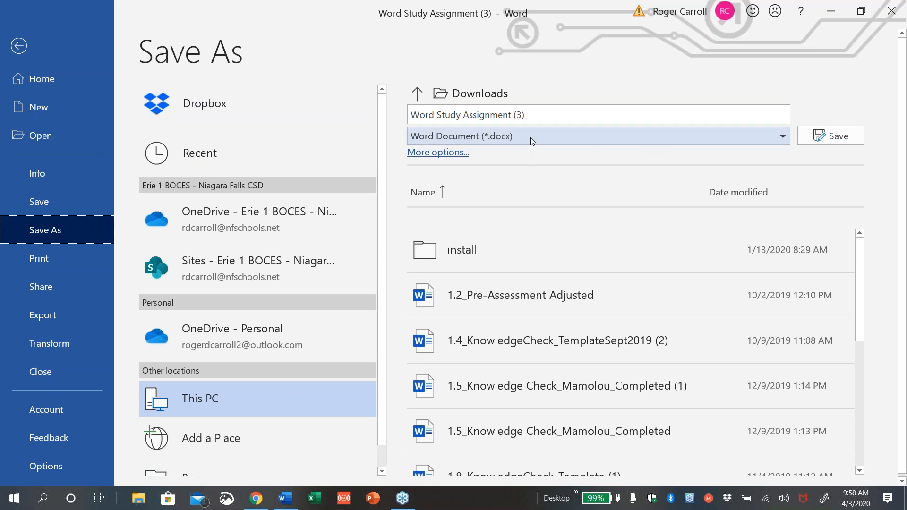
click(784, 137)
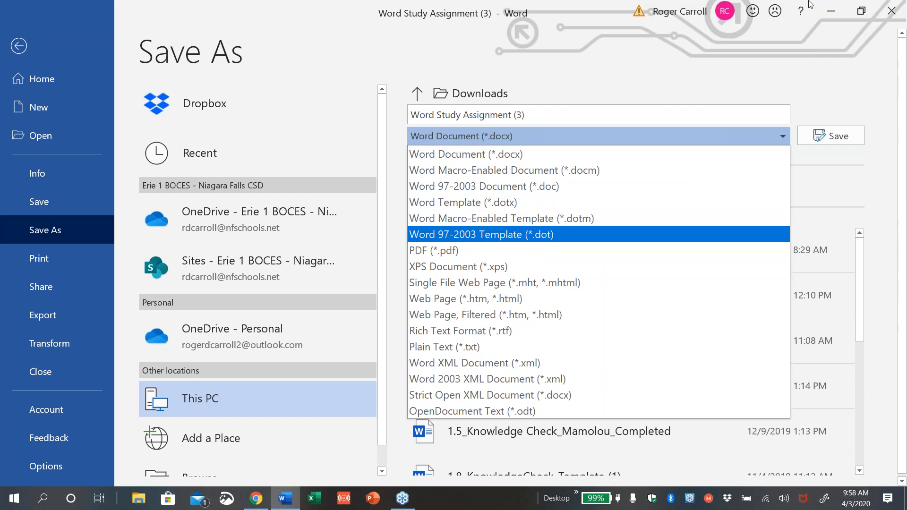
click(16, 45)
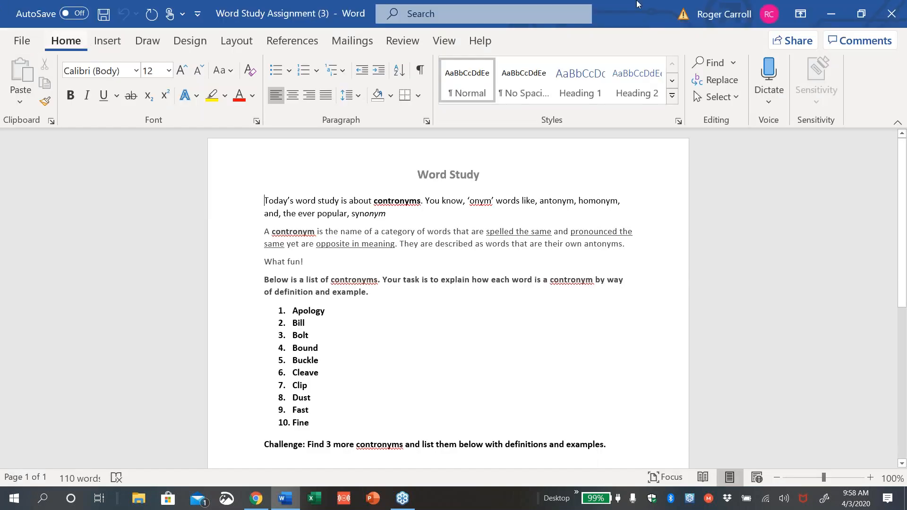
Close Word and scroll the class page to reach the Section Workspace listing five pages
click(898, 6)
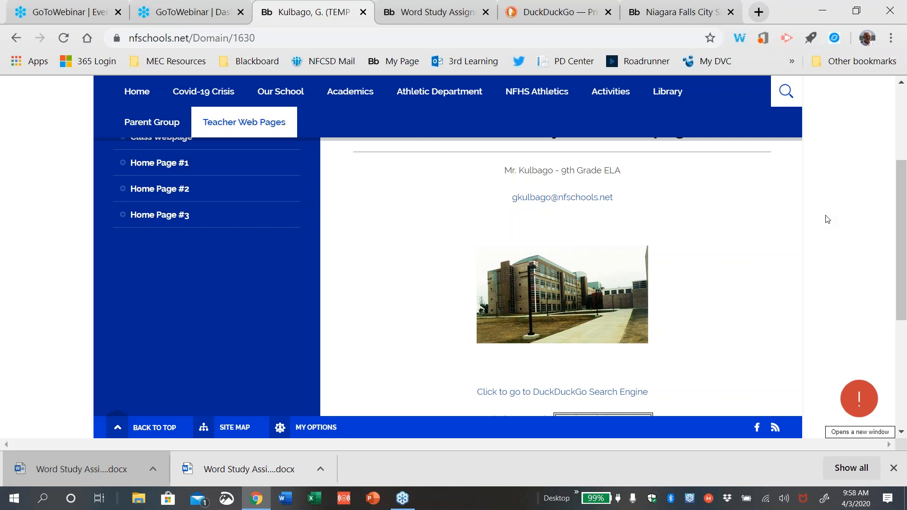
mouse_move(905, 272)
mouse_down()
mouse_move(905, 307)
mouse_move(895, 266)
mouse_up()
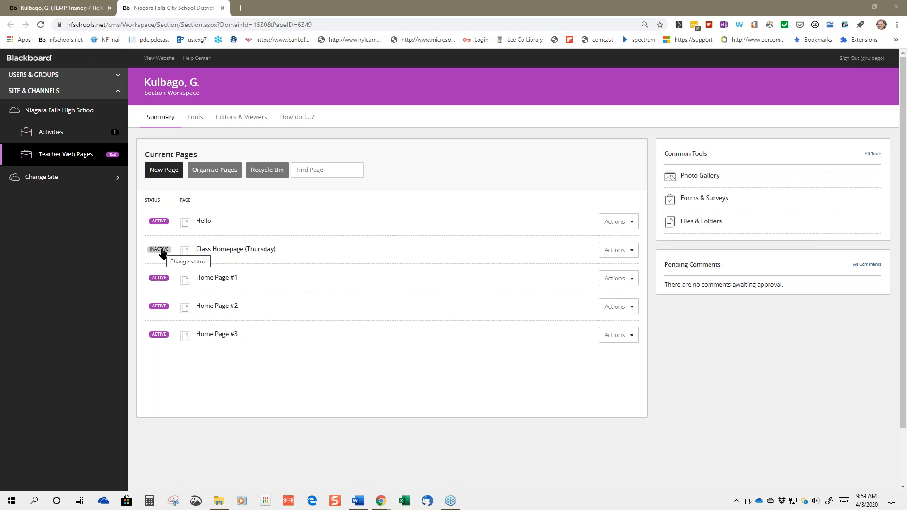
click(151, 278)
click(151, 280)
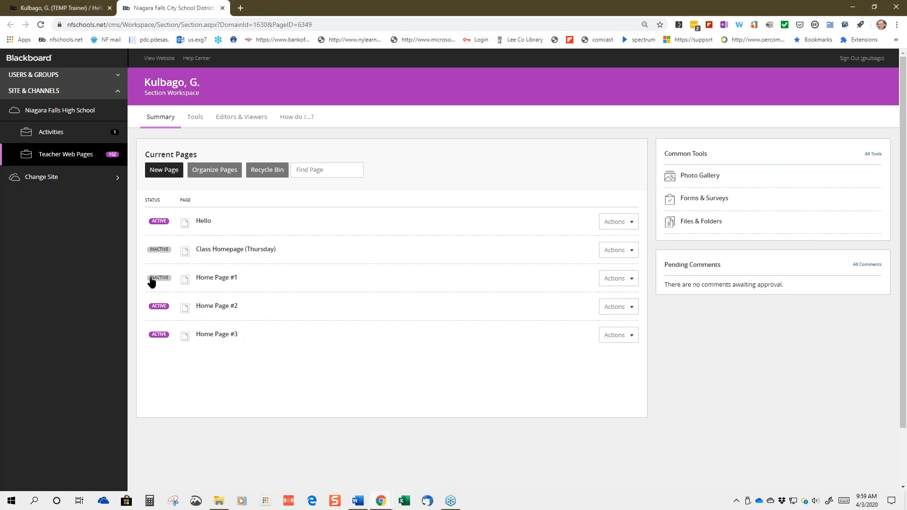
click(151, 279)
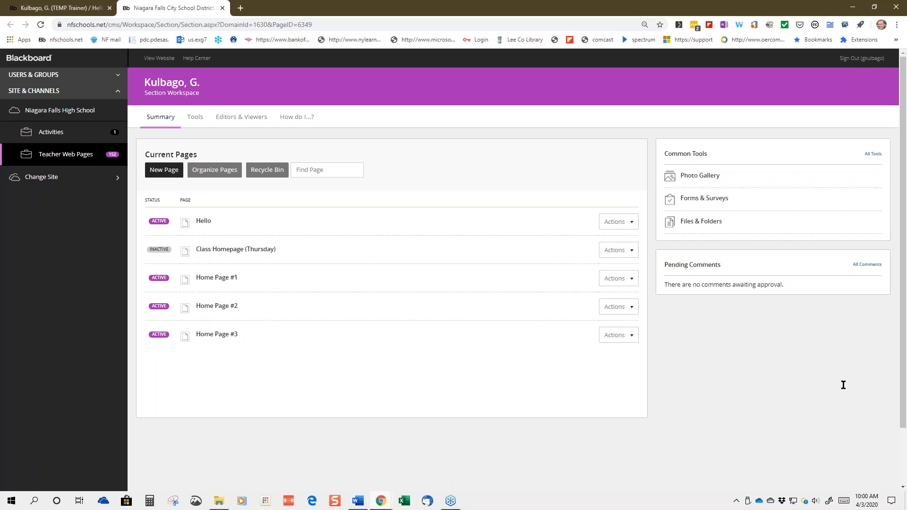
Switch to the live class site and open Hyde Park Elementary's Teacher Web Pages directory
click(885, 340)
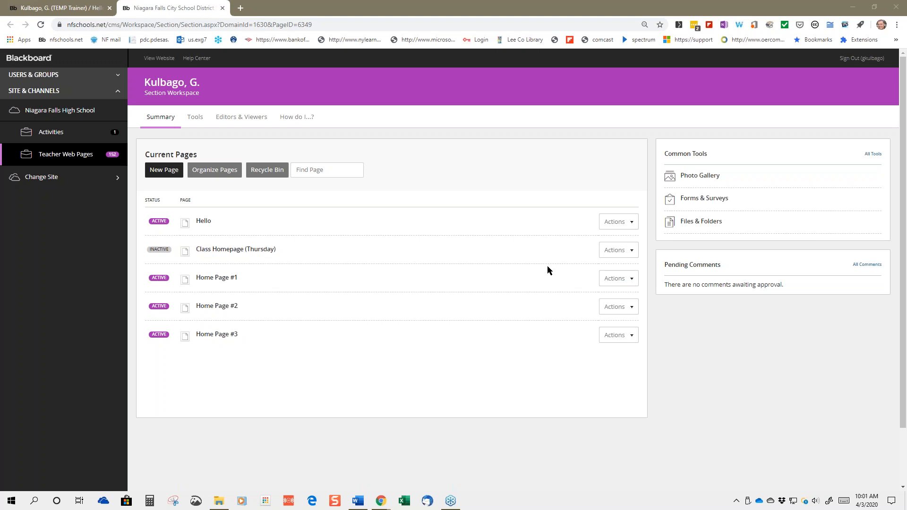
click(66, 8)
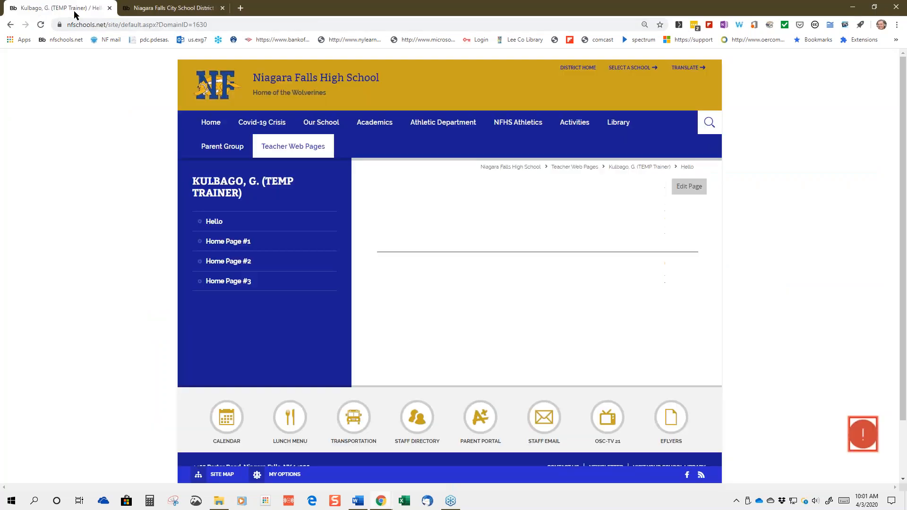
click(642, 70)
click(627, 140)
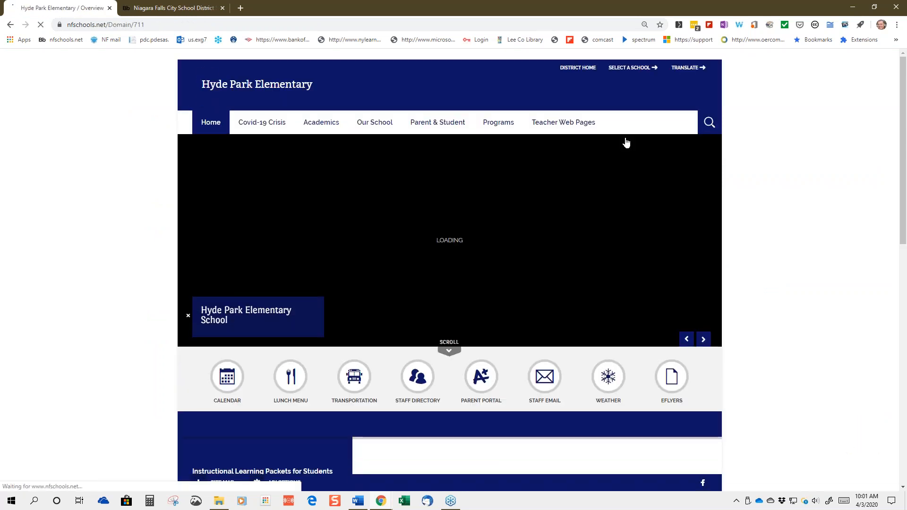
click(563, 124)
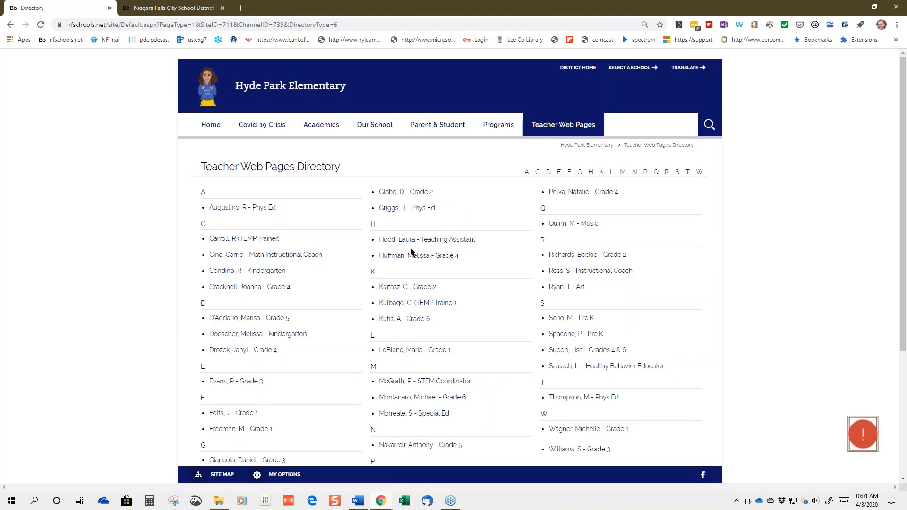
Preview a Grade 2 teacher's example homepage, then return to the directory and scroll down
click(395, 195)
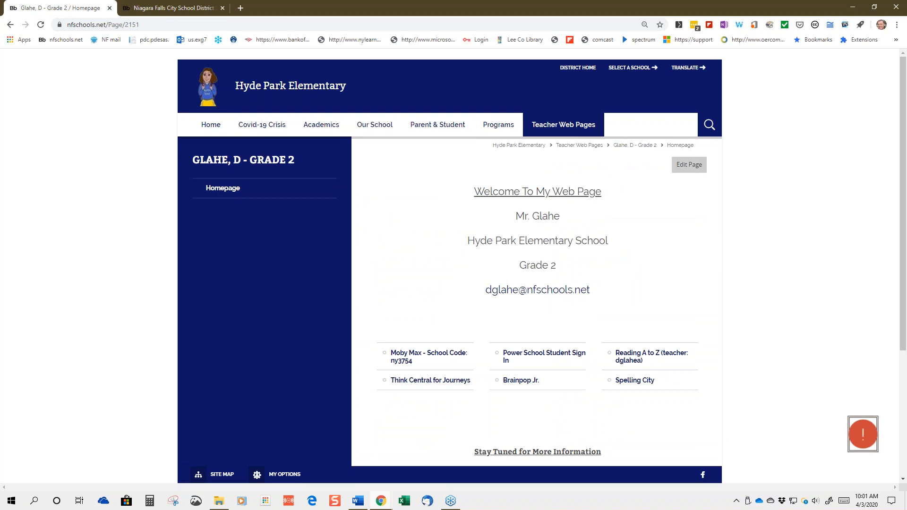
click(547, 127)
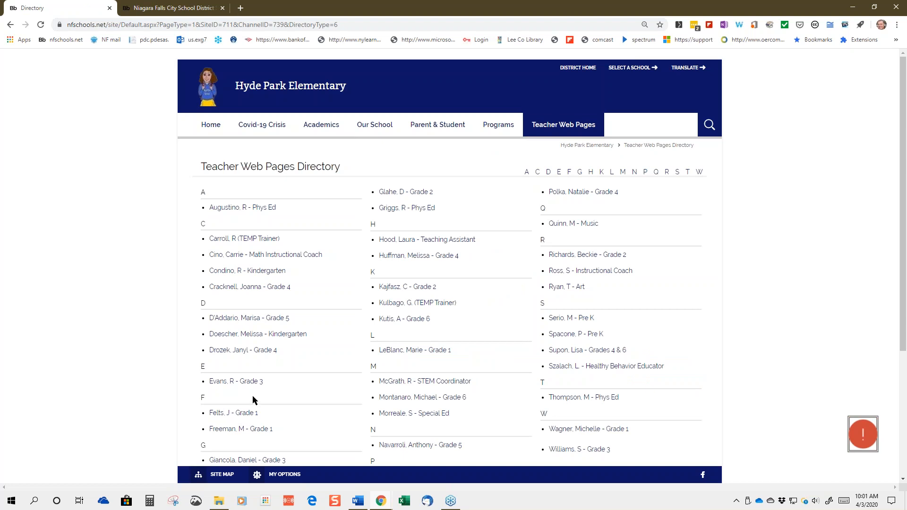
scroll(280, 376, down, 1)
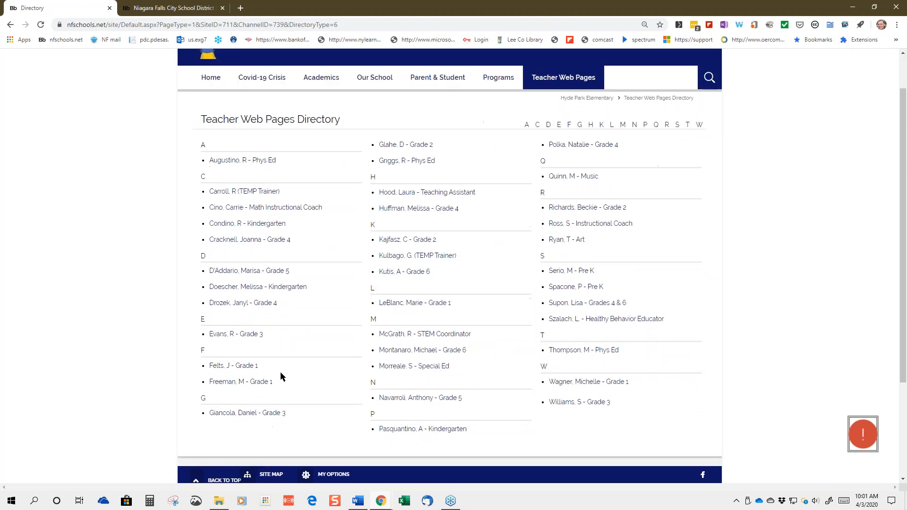
Open a Grade 3 teacher's example site, check its Contact Me page, and go back to Home Page
click(236, 334)
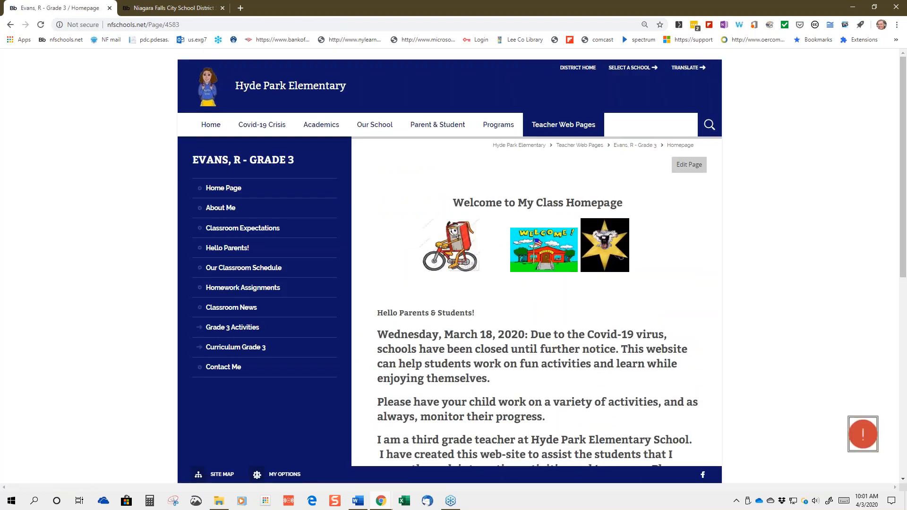
click(852, 72)
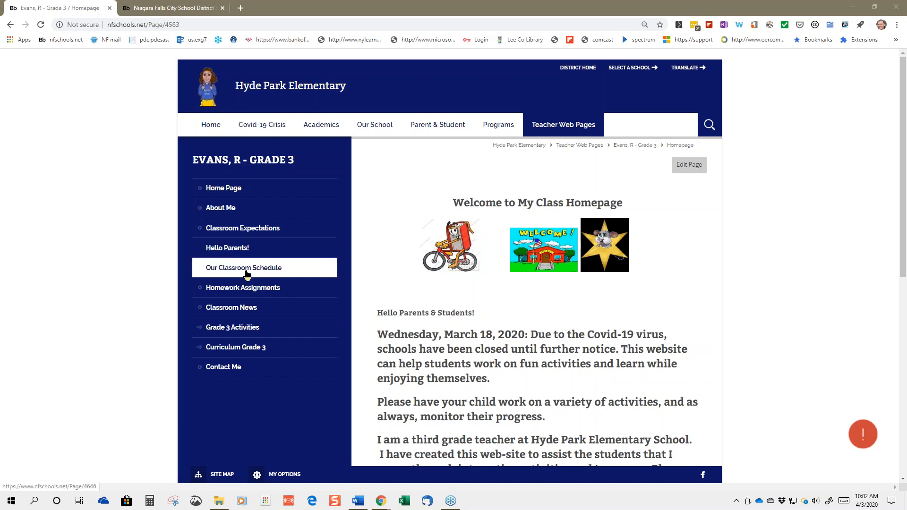
click(221, 371)
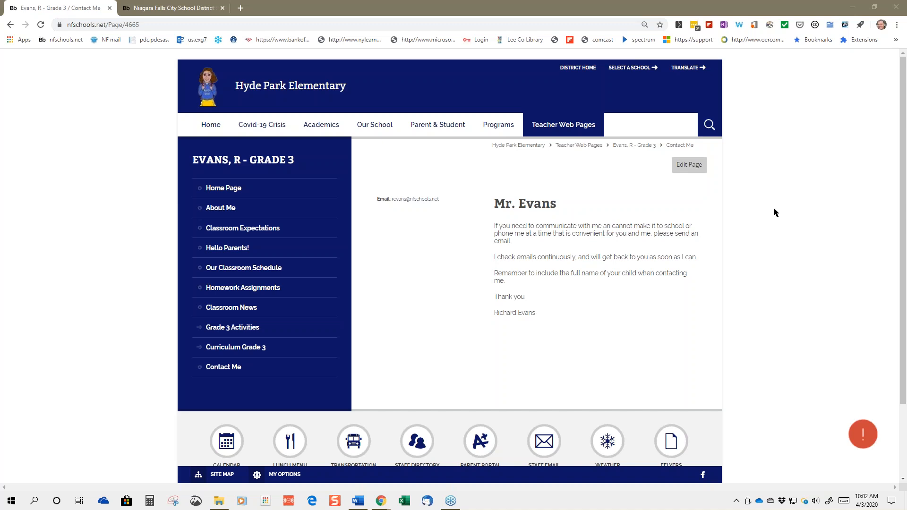
click(220, 191)
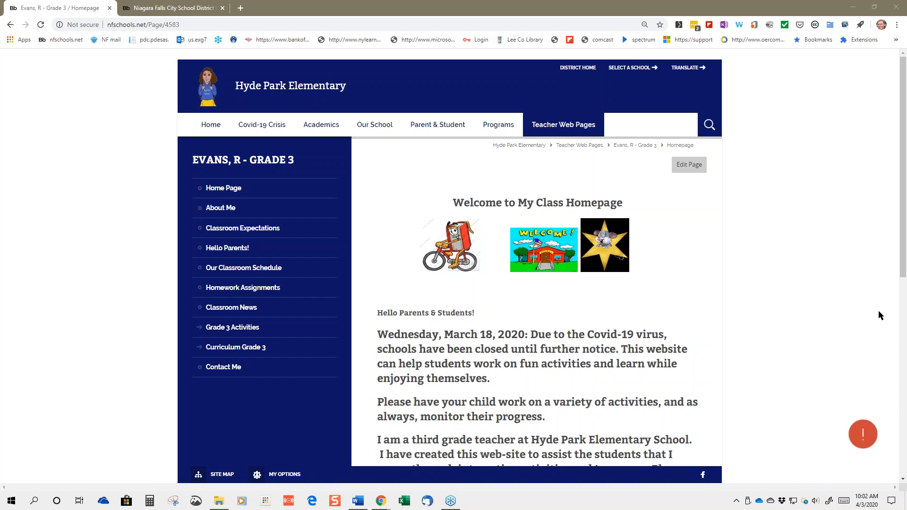
From District Home, go through Staff to Technology Resources for Teachers and open the Teacher Website Guidelines
click(564, 71)
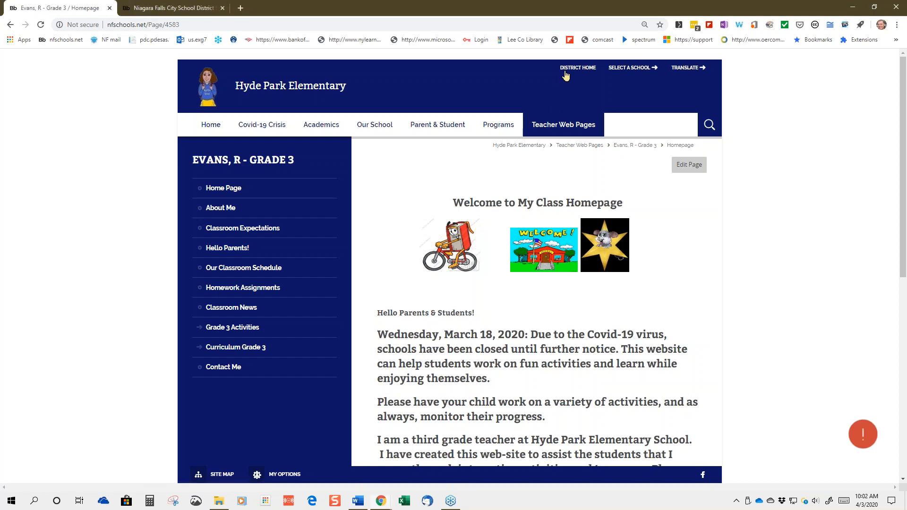
click(566, 75)
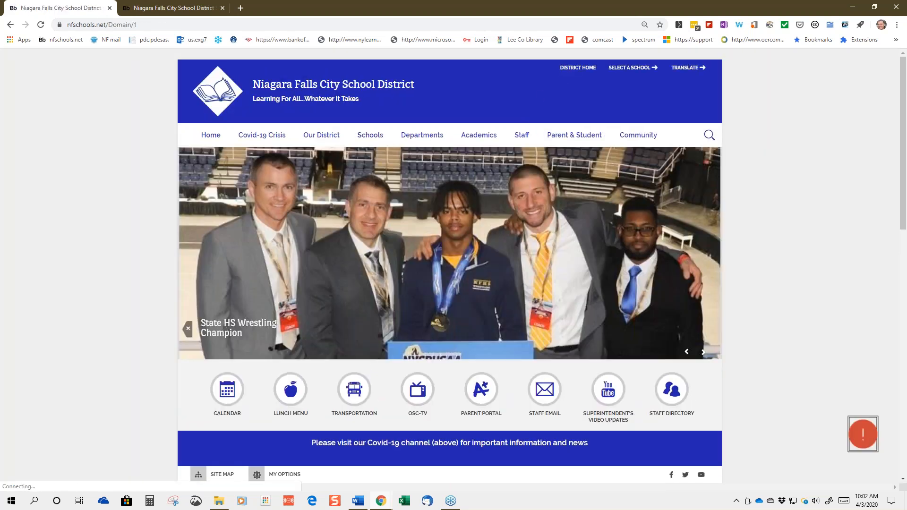
mouse_move(521, 141)
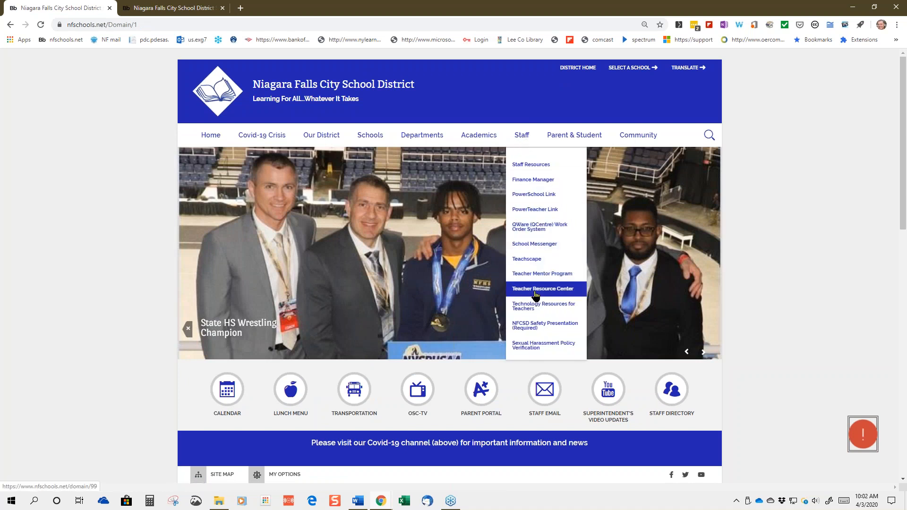
click(539, 306)
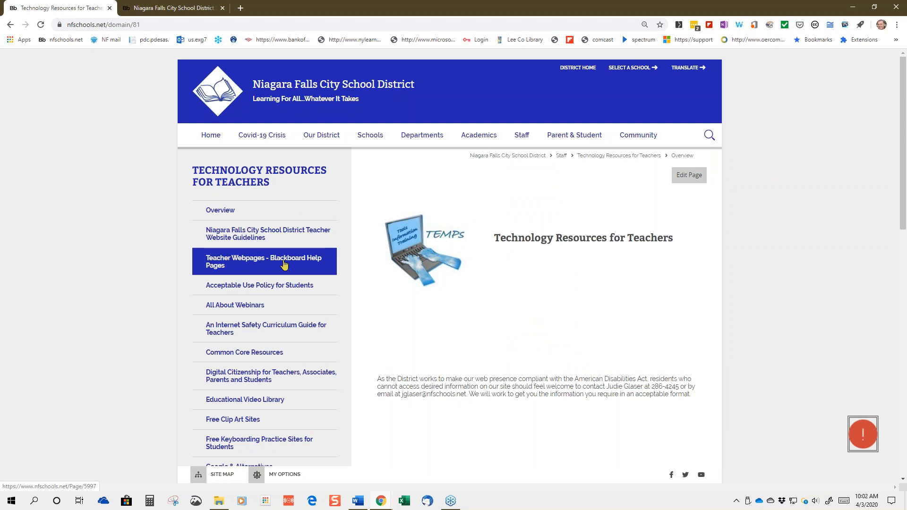
click(282, 234)
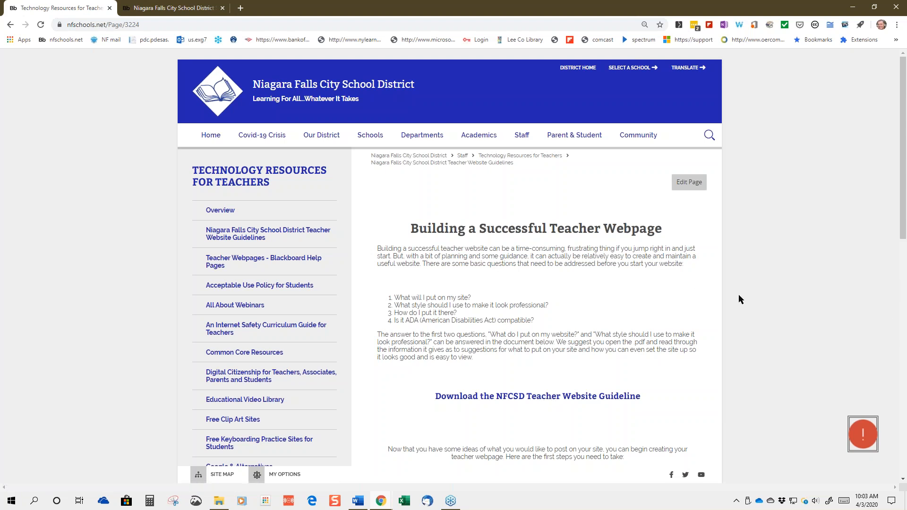
click(876, 308)
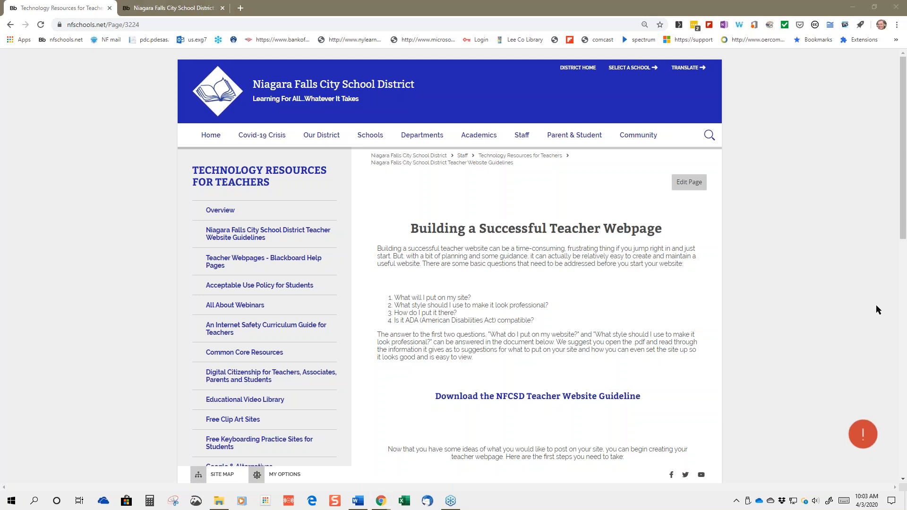